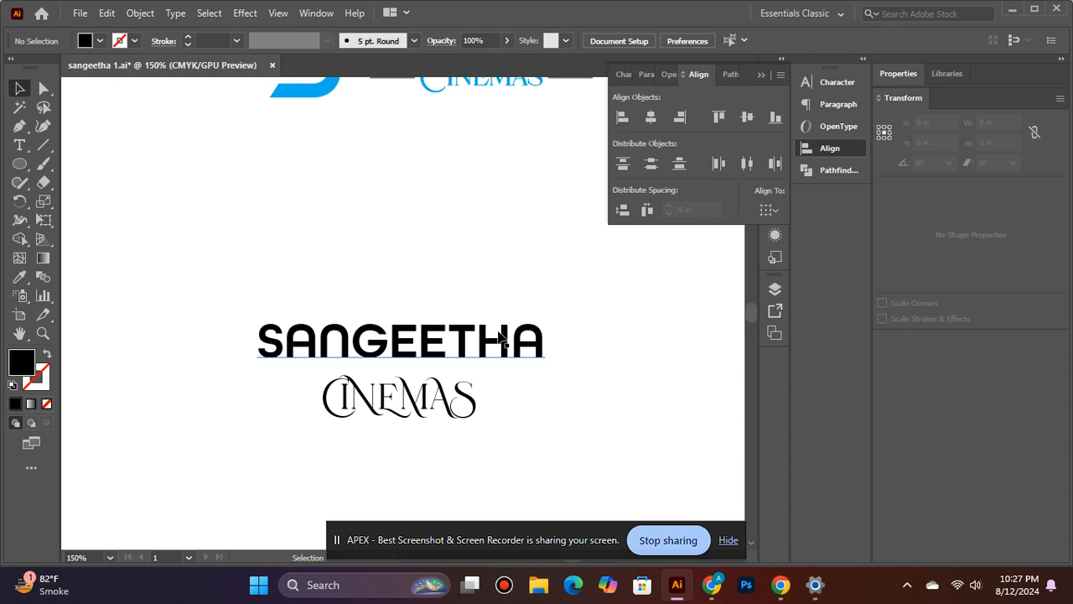
Convert the lower black SANGEETHA text to outlines.
{"action": "left_click", "coordinate": [432, 357]}
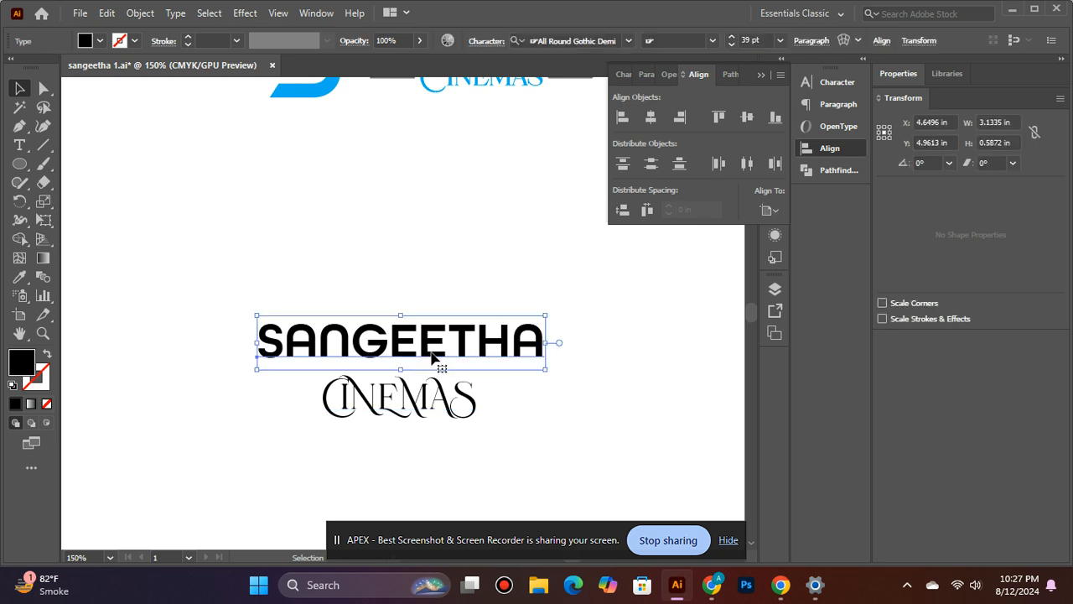
{"action": "right_click", "coordinate": [432, 357]}
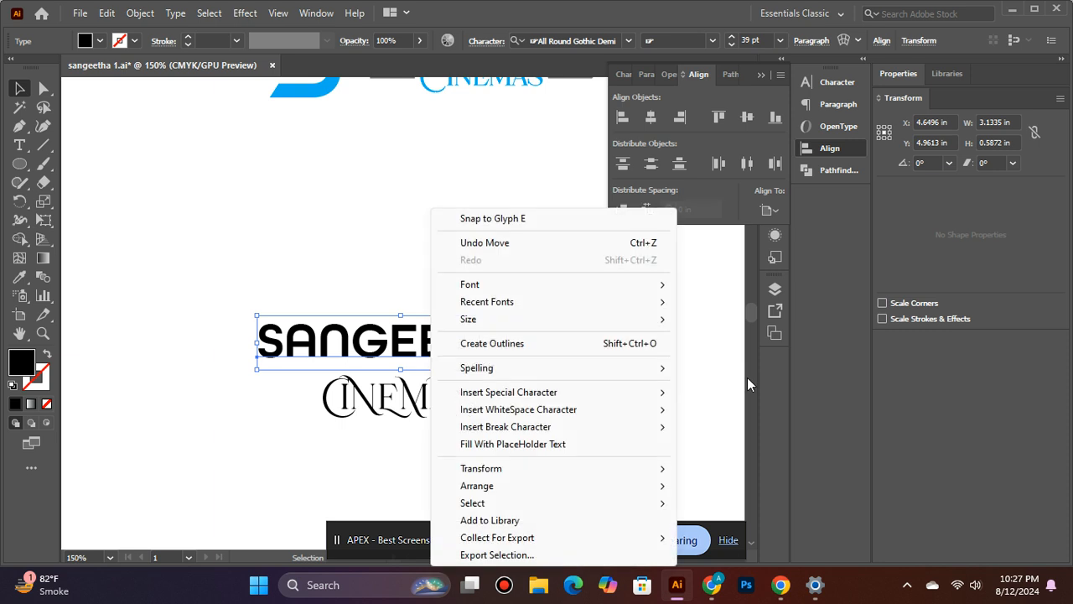
{"action": "left_click", "coordinate": [495, 346]}
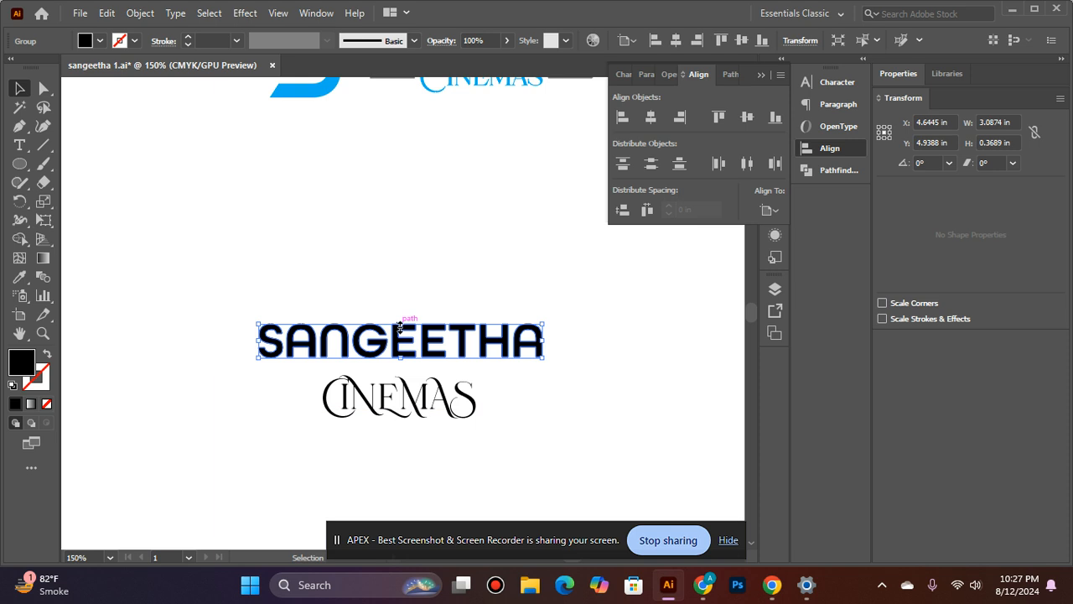
{"action": "left_click", "coordinate": [405, 394]}
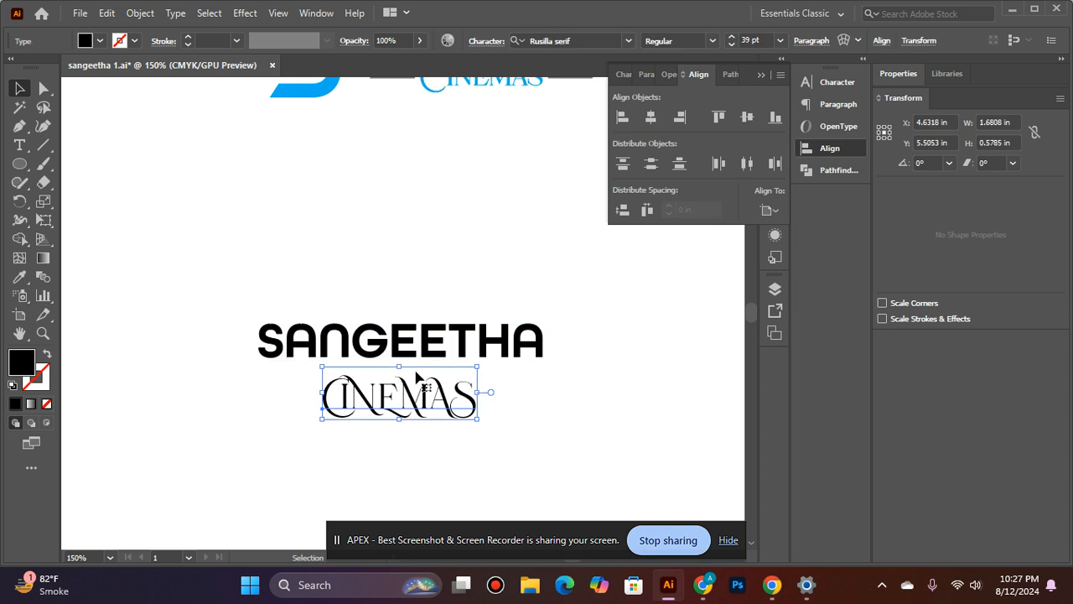
{"action": "right_click", "coordinate": [431, 388]}
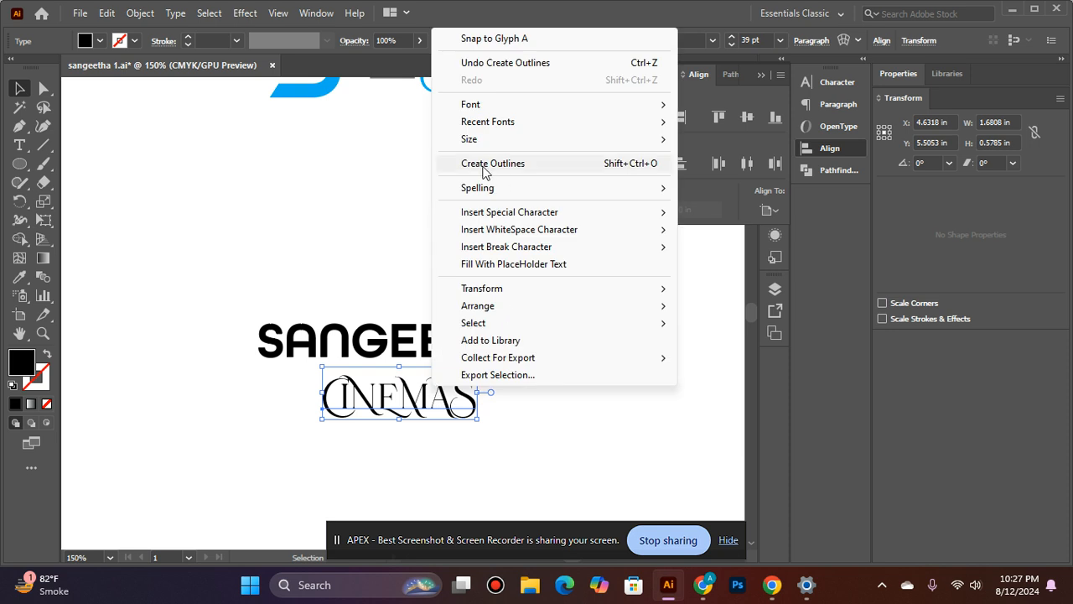
{"action": "left_click", "coordinate": [355, 486]}
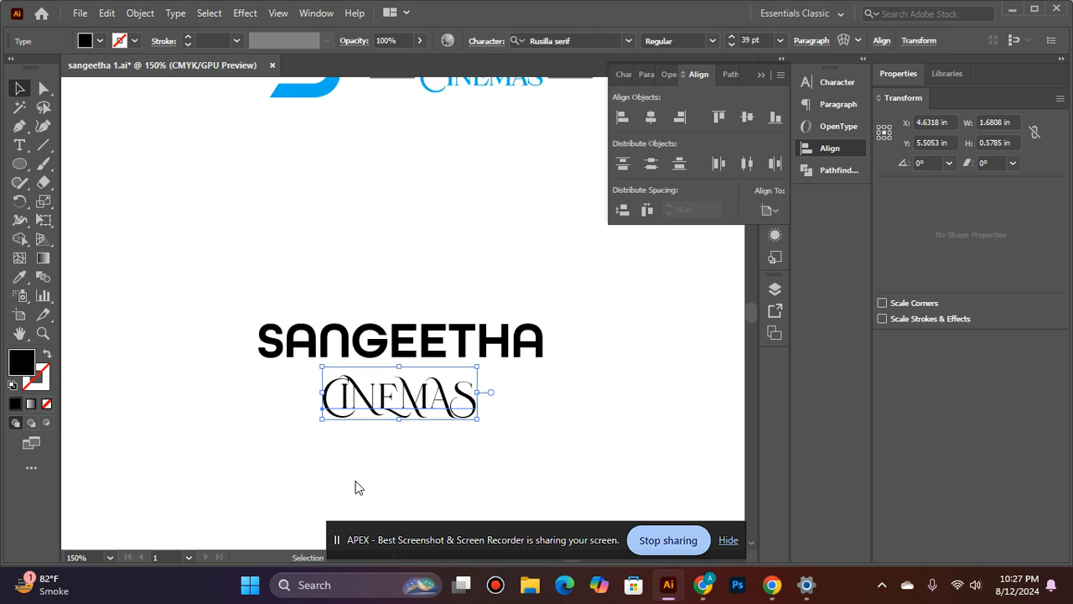
{"action": "left_click", "coordinate": [355, 487]}
Retype the letters after the C in the lower CINEMAS text as INEMAS in plain letterforms without swashes.
{"action": "left_click", "coordinate": [19, 145]}
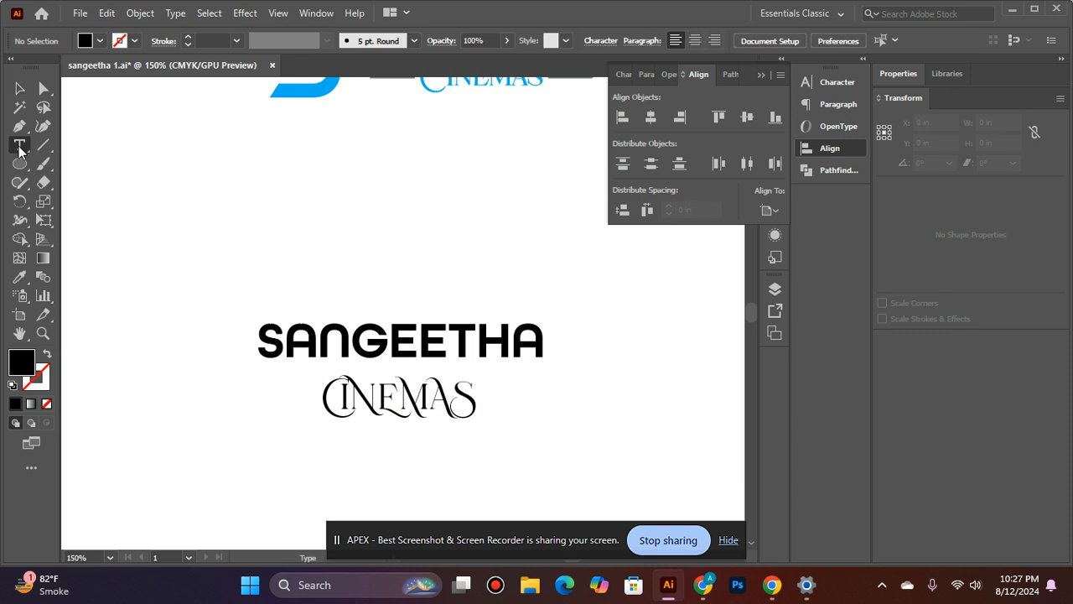
{"action": "left_click", "coordinate": [479, 399]}
{"action": "key", "text": "ctrl+z"}
{"action": "left_click", "coordinate": [471, 399]}
{"action": "key", "text": "BackSpace"}
{"action": "key", "text": "BackSpace"}
{"action": "key", "text": "BackSpace"}
{"action": "key", "text": "BackSpace"}
{"action": "key", "text": "BackSpace"}
{"action": "key", "text": "BackSpace"}
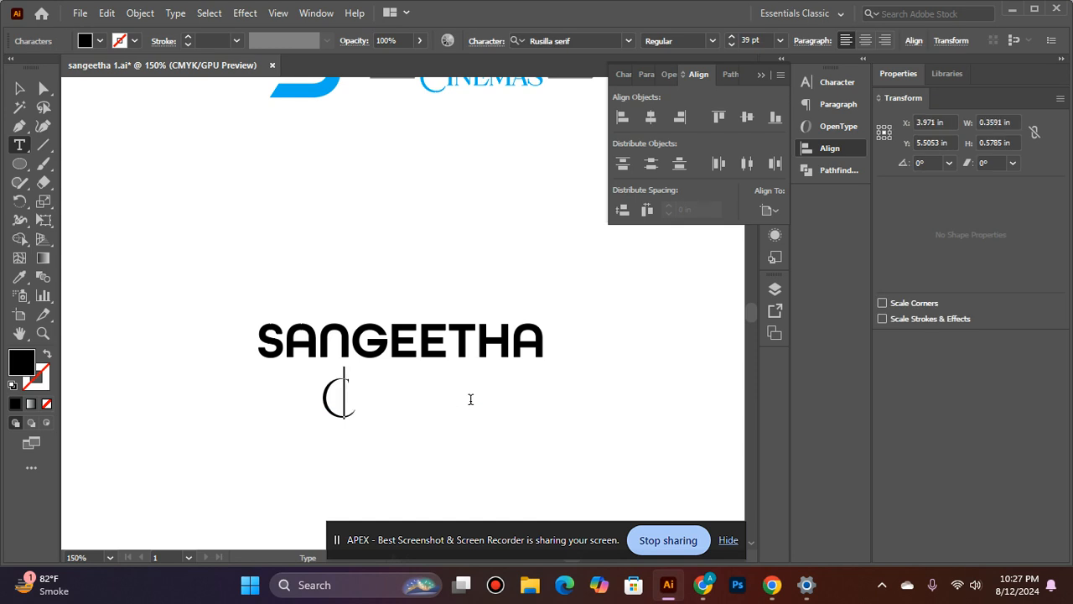
{"action": "type", "text": "INEMAS"}
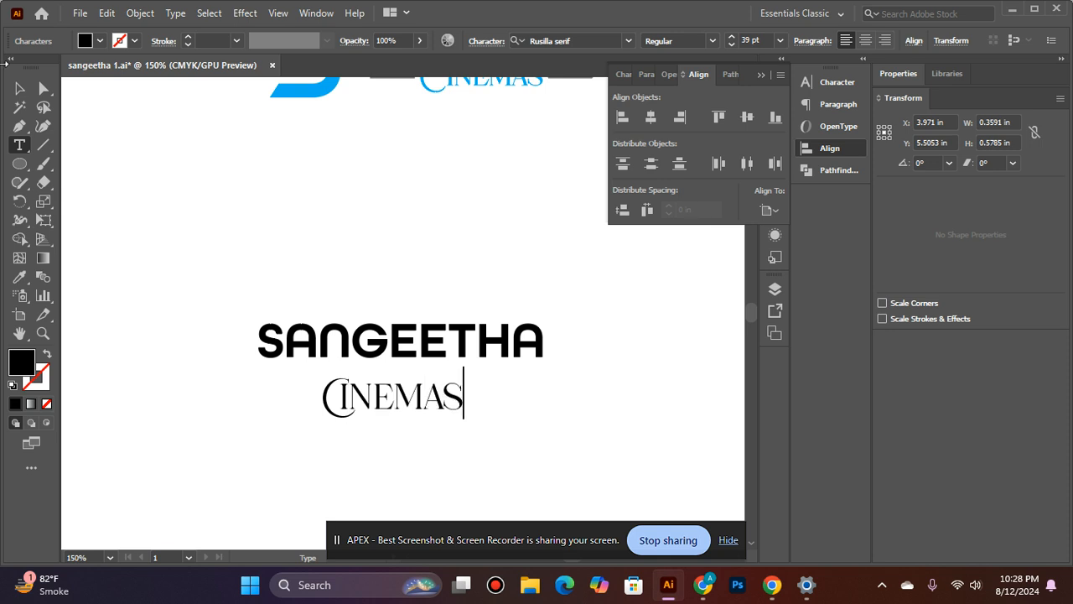
{"action": "left_click", "coordinate": [19, 88]}
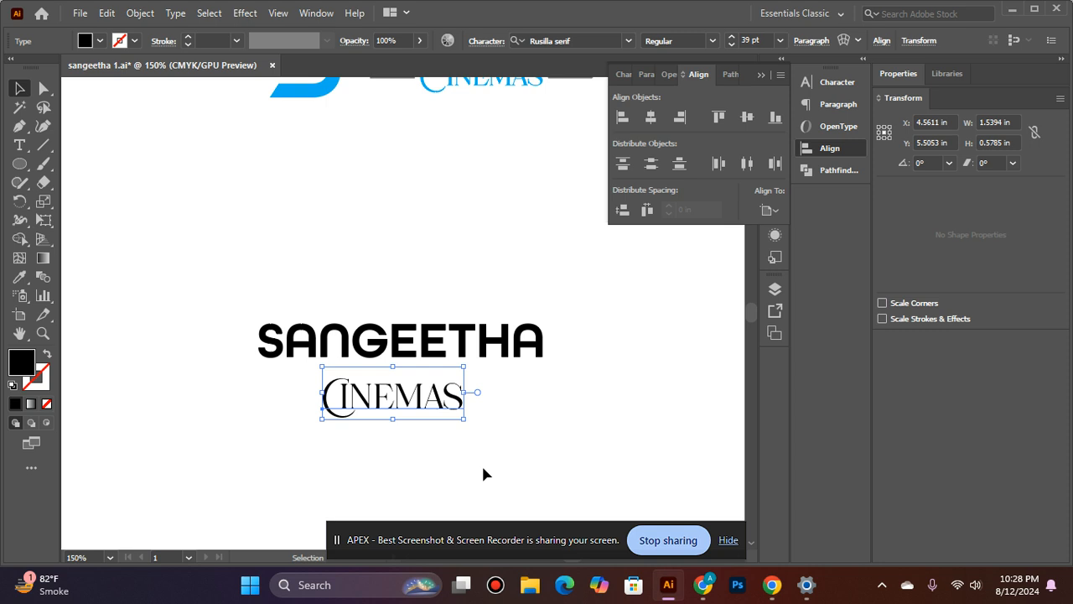
Convert the lower CINEMAS text to outlines and ungroup it into separate letters.
{"action": "right_click", "coordinate": [345, 399]}
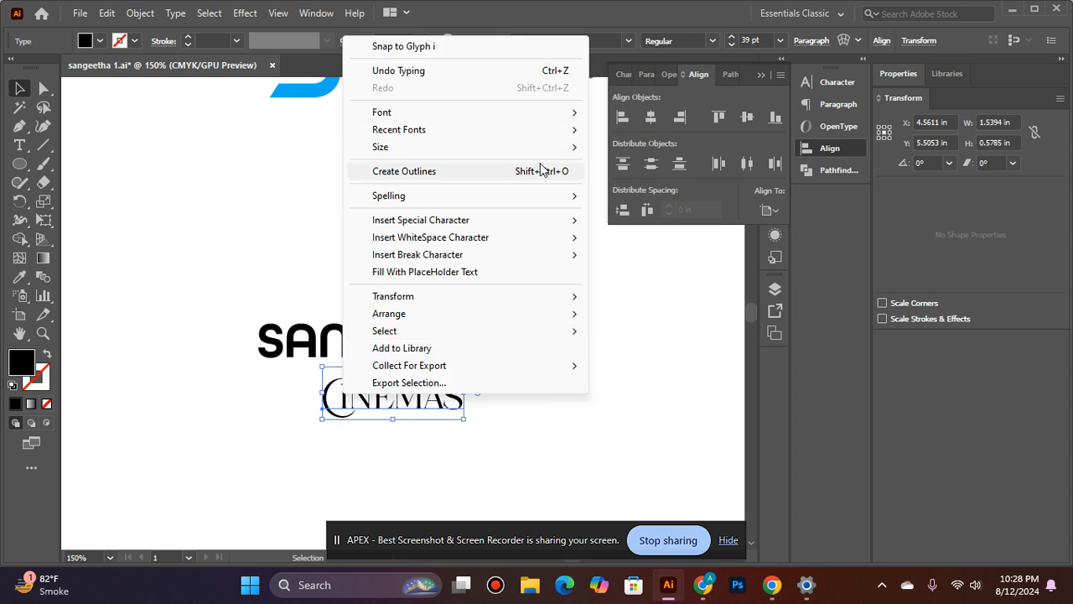
{"action": "left_click", "coordinate": [542, 172]}
{"action": "right_click", "coordinate": [375, 386]}
{"action": "left_click", "coordinate": [425, 237]}
{"action": "left_click", "coordinate": [501, 403]}
Shift the large C of the lower CINEMAS left until a small gap separates it from the I.
{"action": "left_click", "coordinate": [430, 394], "text": "ctrl"}
{"action": "left_click", "coordinate": [424, 391], "text": "ctrl"}
{"action": "left_click", "coordinate": [394, 342], "text": "ctrl"}
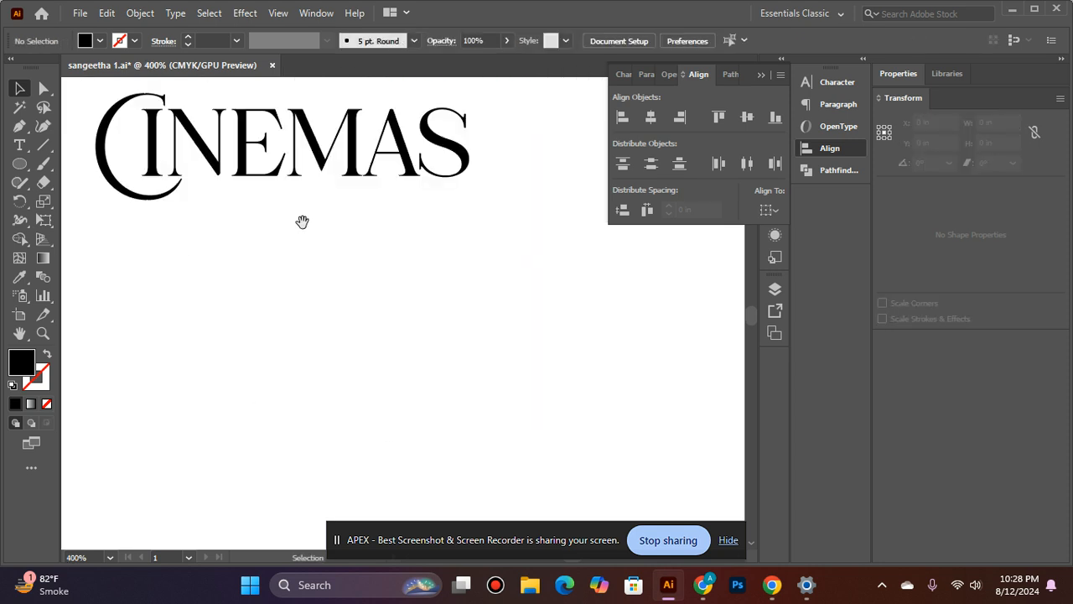
{"action": "left_click", "coordinate": [172, 196]}
{"action": "key", "text": "Left"}
{"action": "key", "text": "Left"}
{"action": "key", "text": "Left"}
{"action": "key", "text": "Left"}
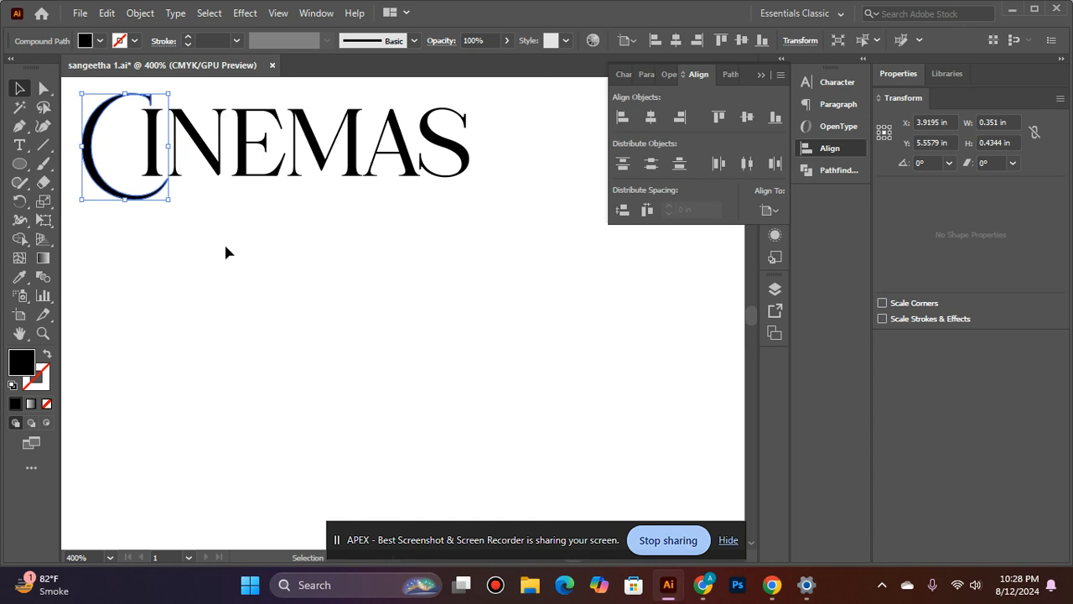
{"action": "left_click", "coordinate": [224, 243]}
{"action": "key", "text": "space"}
{"action": "left_click_drag", "start_coordinate": [225, 246], "coordinate": [549, 370]}
{"action": "left_click", "coordinate": [419, 308]}
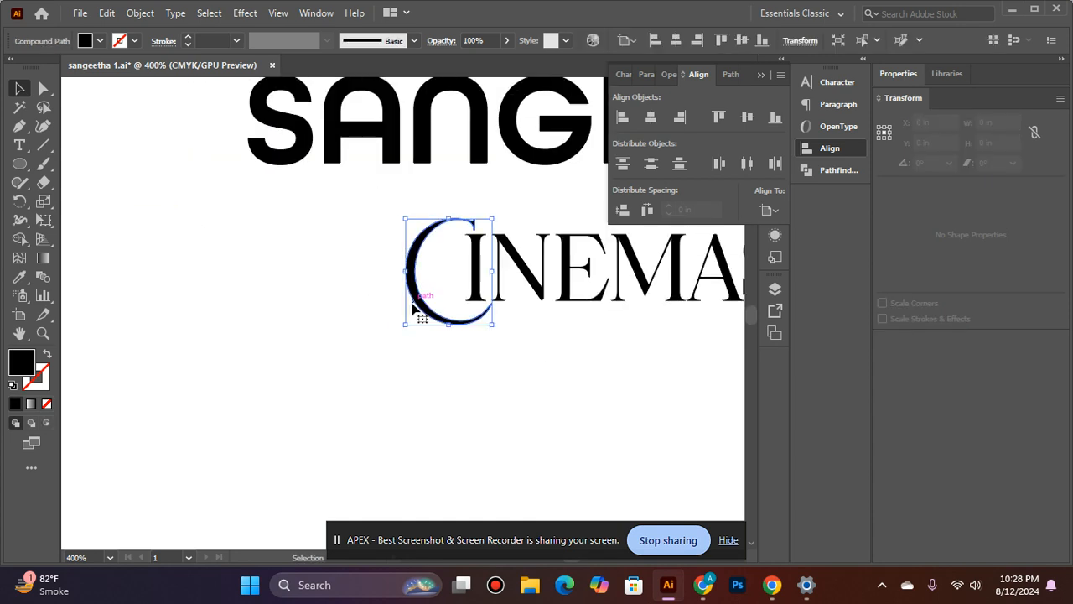
{"action": "key", "text": "Left"}
{"action": "key", "text": "Left"}
{"action": "key", "text": "Left"}
{"action": "key", "text": "Left"}
{"action": "key", "text": "Left"}
{"action": "key", "text": "Left"}
{"action": "key", "text": "Left"}
{"action": "key", "text": "Left"}
{"action": "key", "text": "Left"}
{"action": "key", "text": "Left"}
{"action": "key", "text": "Left"}
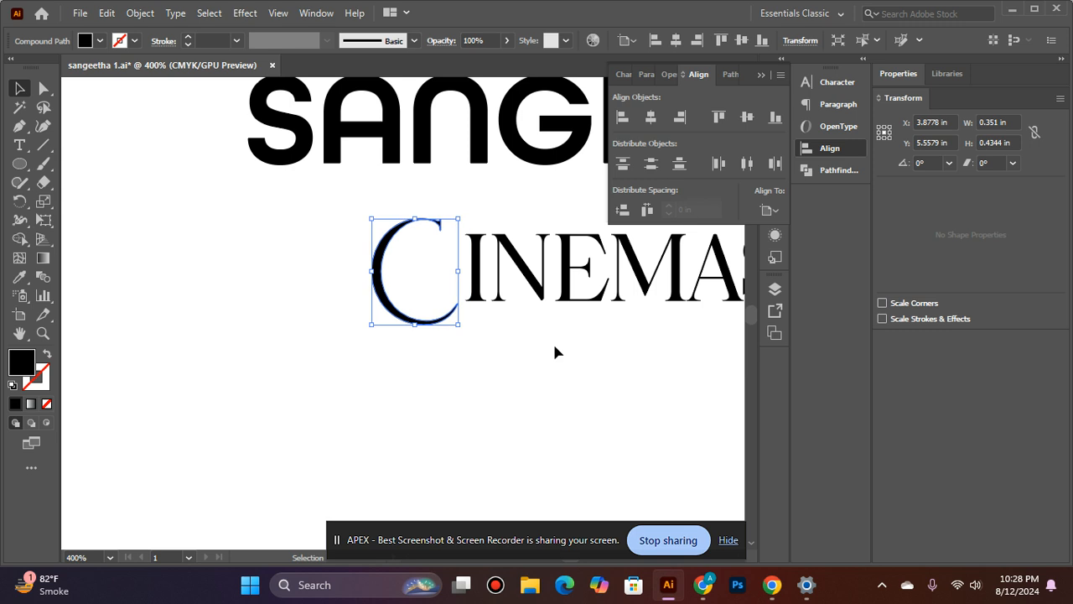
{"action": "left_click", "coordinate": [553, 343]}
{"action": "left_click", "coordinate": [436, 320]}
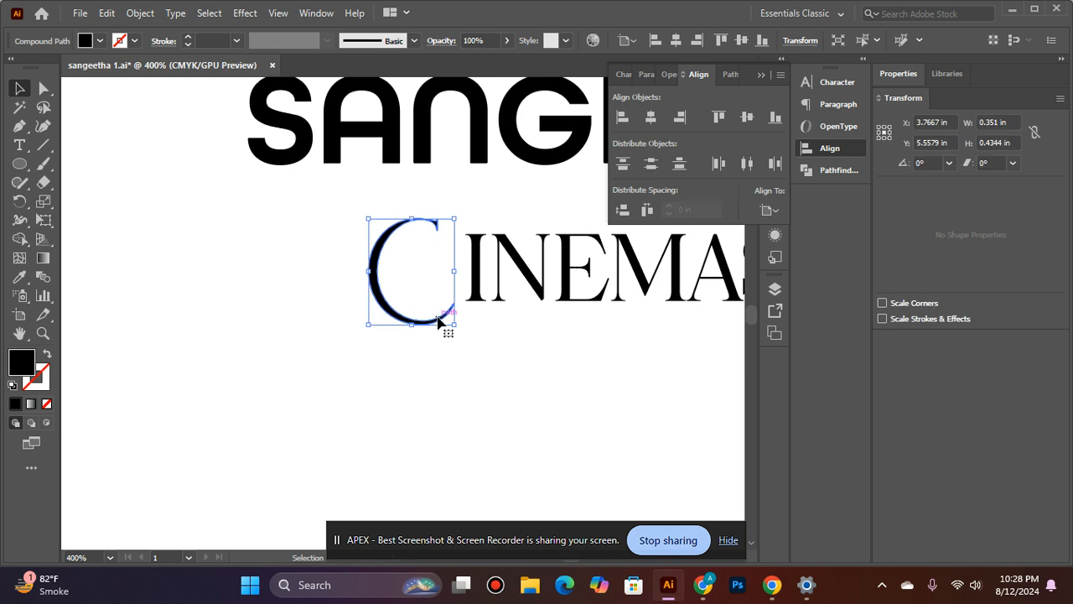
{"action": "key", "text": "Right"}
{"action": "key", "text": "Right"}
{"action": "key", "text": "Right"}
{"action": "left_click", "coordinate": [542, 388]}
Group the CINEMAS letters and align them with the lower SANGEETHA on their horizontal centers.
{"action": "scroll", "coordinate": [529, 355], "scroll_direction": "right", "scroll_amount": 3}
{"action": "left_click_drag", "start_coordinate": [172, 240], "coordinate": [690, 407]}
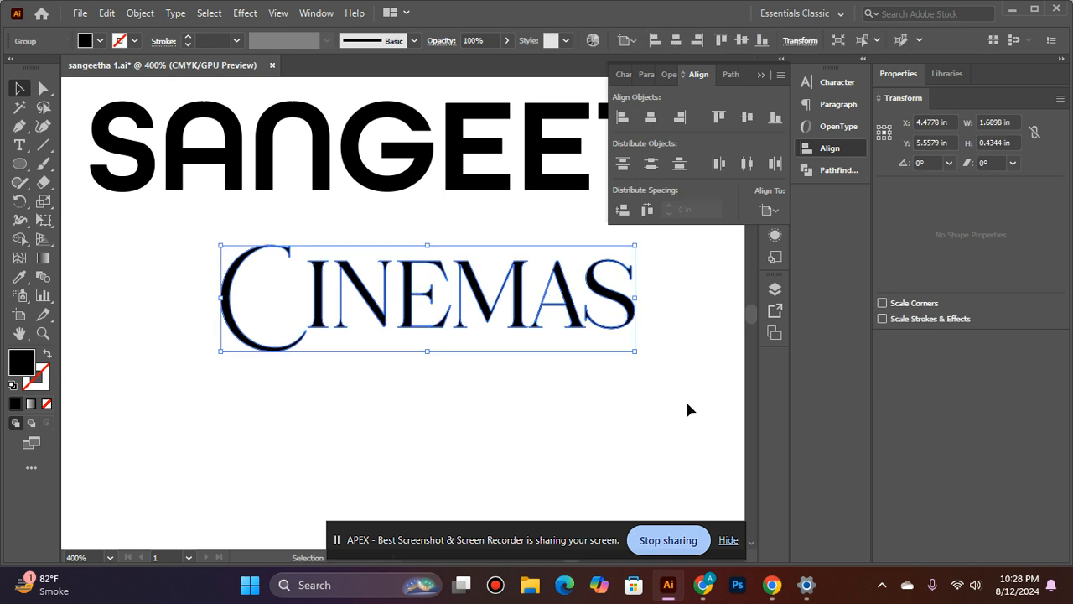
{"action": "key", "text": "ctrl+0"}
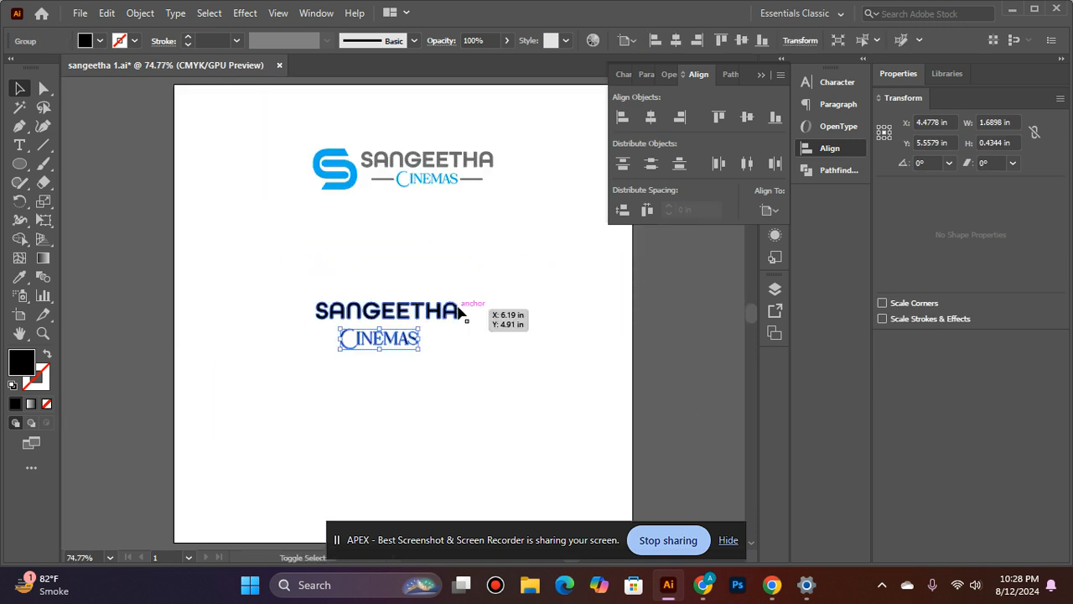
{"action": "left_click", "coordinate": [453, 309], "text": "shift"}
{"action": "left_click", "coordinate": [653, 120]}
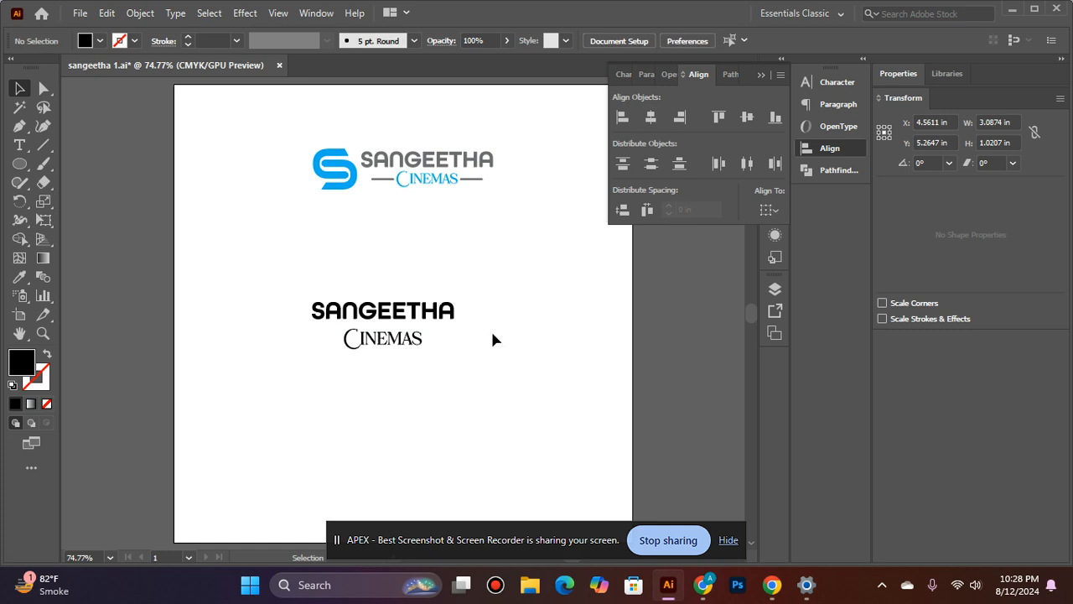
{"action": "left_click", "coordinate": [573, 305]}
Color the lower CINEMAS blue by sampling the fill of CINEMAS in the finished logo above.
{"action": "left_click", "coordinate": [430, 358], "text": "ctrl"}
{"action": "left_click", "coordinate": [398, 347], "text": "ctrl"}
{"action": "scroll", "coordinate": [326, 290], "scroll_direction": "up", "scroll_amount": 1}
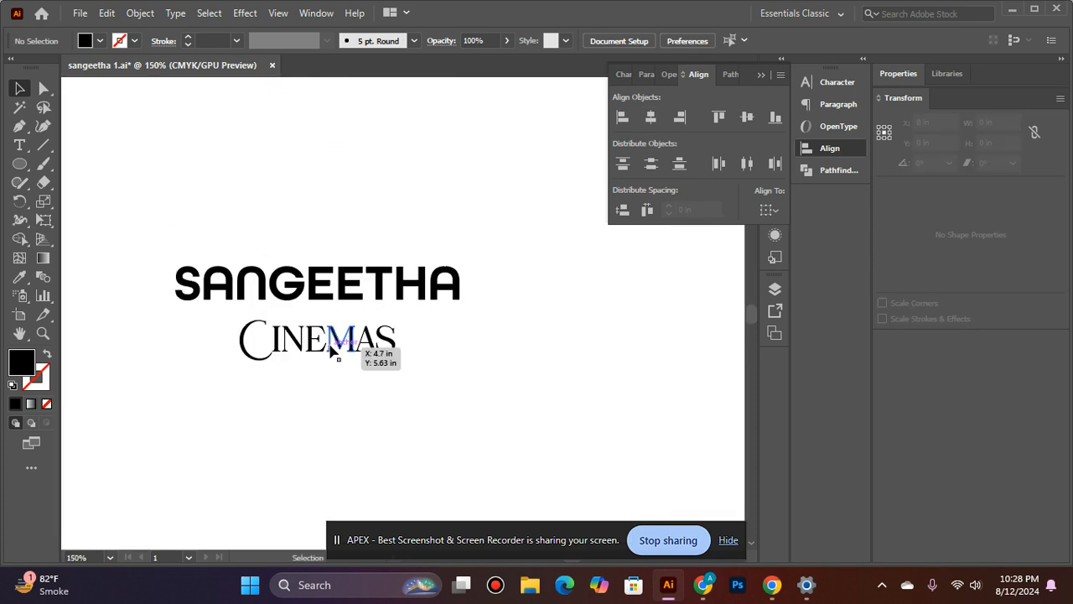
{"action": "left_click", "coordinate": [329, 347]}
{"action": "scroll", "coordinate": [350, 302], "scroll_direction": "up", "scroll_amount": 2}
{"action": "left_click", "coordinate": [19, 277]}
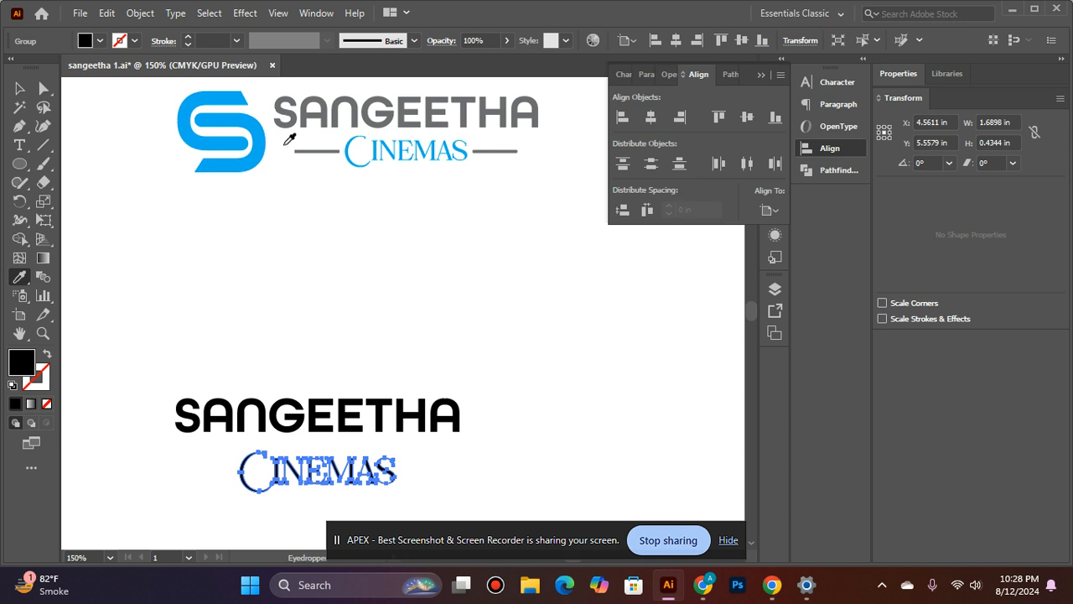
{"action": "left_click", "coordinate": [350, 135]}
{"action": "key", "text": "v"}
Color the lower SANGEETHA gray by sampling the fill of SANGEETHA in the finished logo above.
{"action": "left_click", "coordinate": [297, 400]}
{"action": "left_click", "coordinate": [300, 409]}
{"action": "key", "text": "i"}
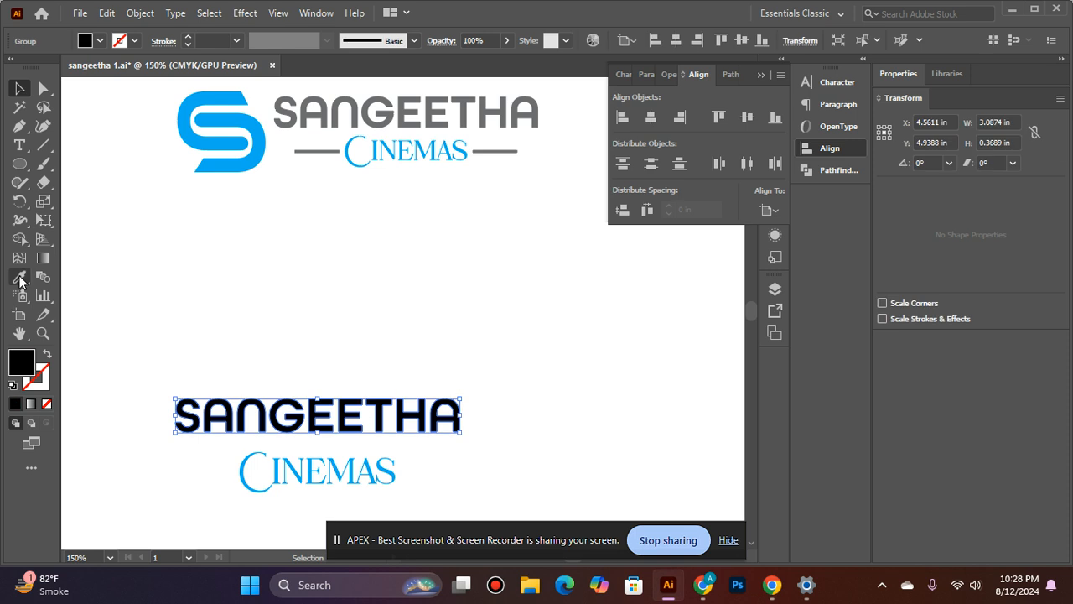
{"action": "left_click", "coordinate": [363, 102]}
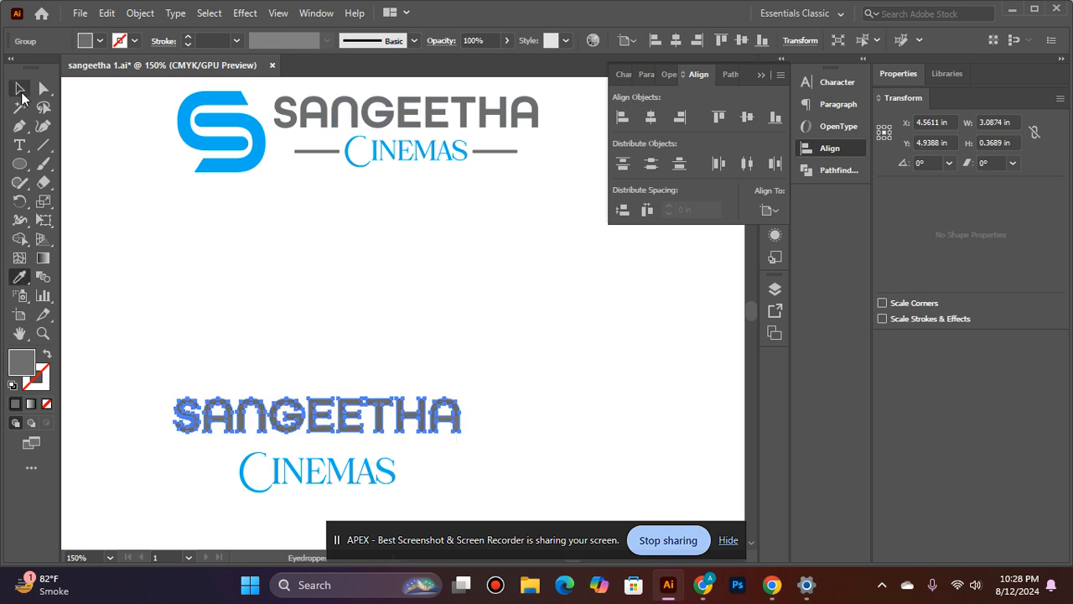
{"action": "key", "text": "v"}
Align the two lower words on their horizontal centers and move CINEMAS up closer beneath SANGEETHA.
{"action": "left_click", "coordinate": [317, 484]}
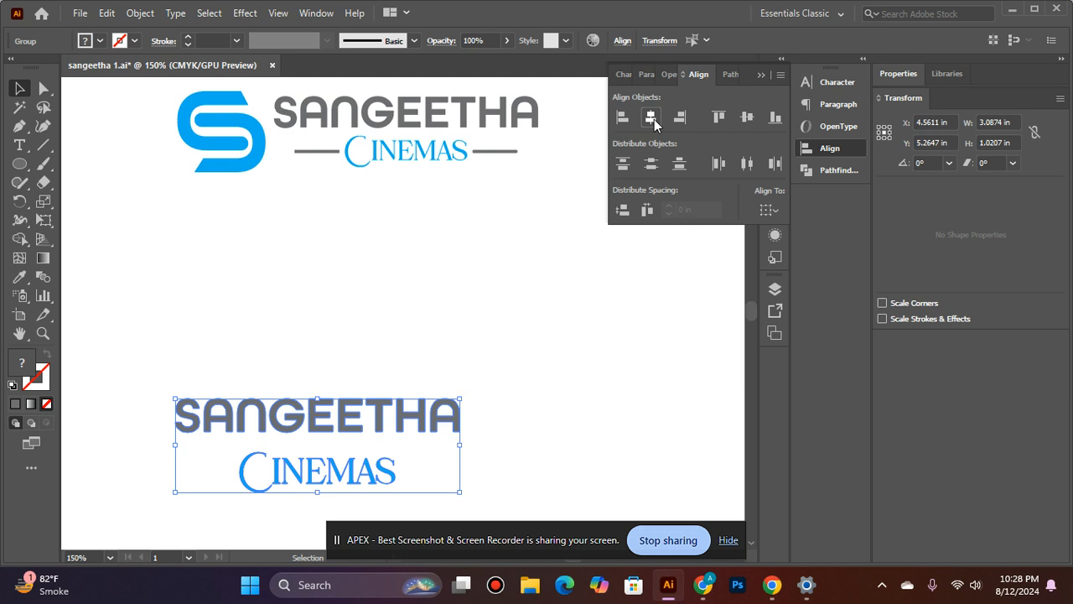
{"action": "left_click", "coordinate": [230, 545]}
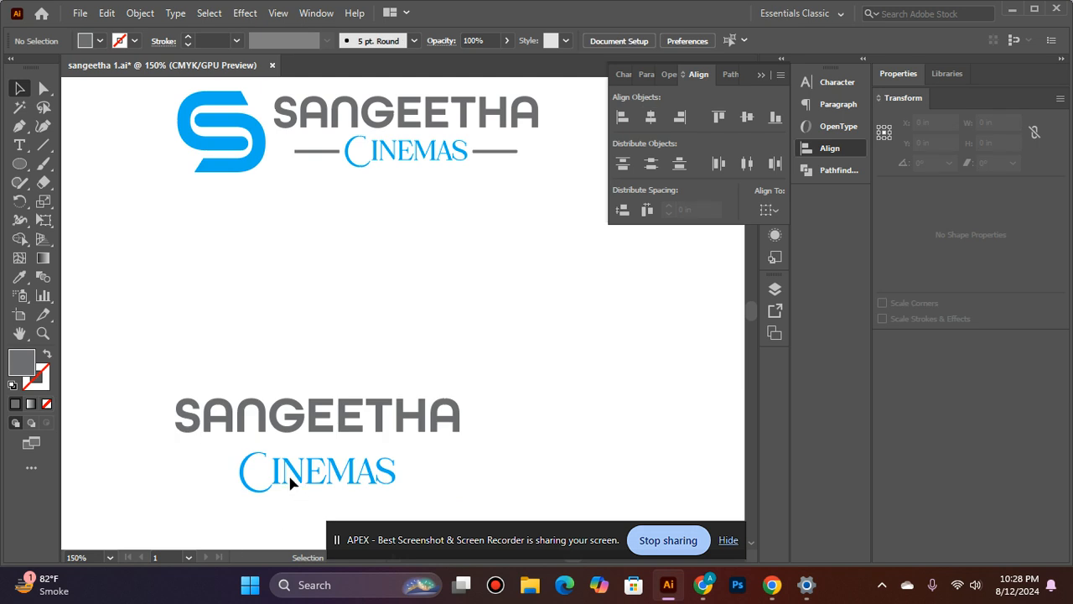
{"action": "left_click_drag", "start_coordinate": [306, 480], "coordinate": [382, 463]}
{"action": "key", "text": "Up"}
{"action": "key", "text": "Up"}
{"action": "key", "text": "Up"}
{"action": "key", "text": "Up"}
Group the two lower words and center the group horizontally and vertically on the artboard.
{"action": "left_click", "coordinate": [380, 423], "text": "shift"}
{"action": "key", "text": "a"}
{"action": "key", "text": "v"}
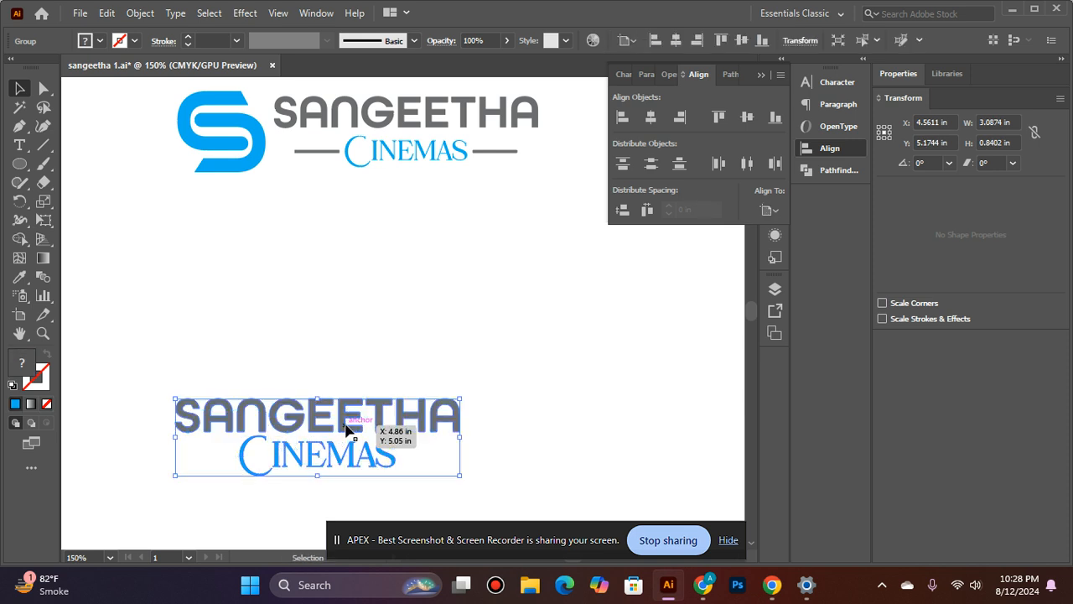
{"action": "left_click", "coordinate": [651, 117]}
{"action": "left_click", "coordinate": [742, 120]}
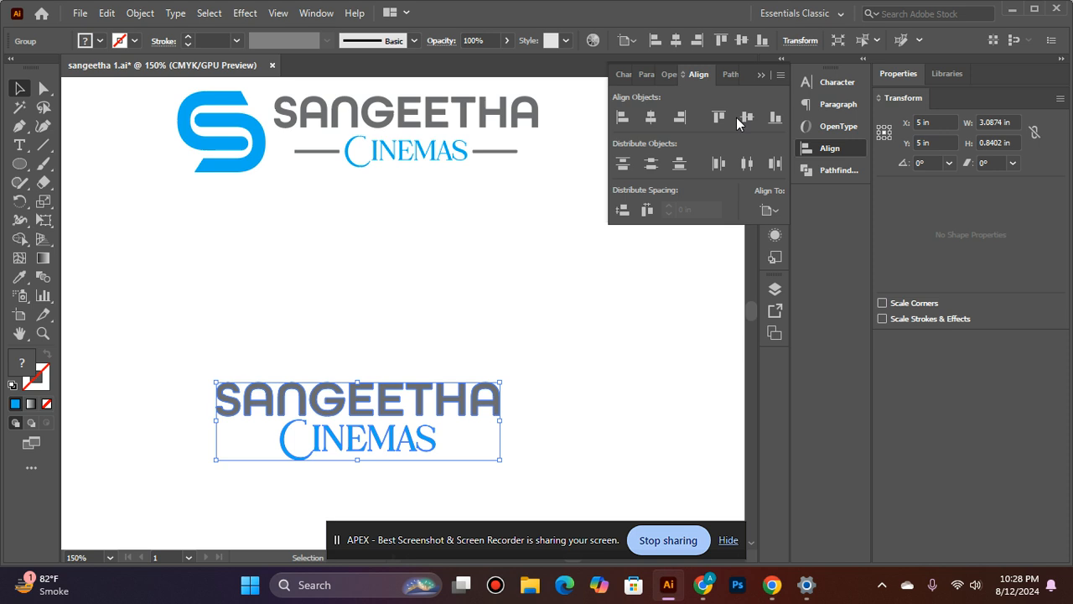
{"action": "left_click", "coordinate": [425, 293]}
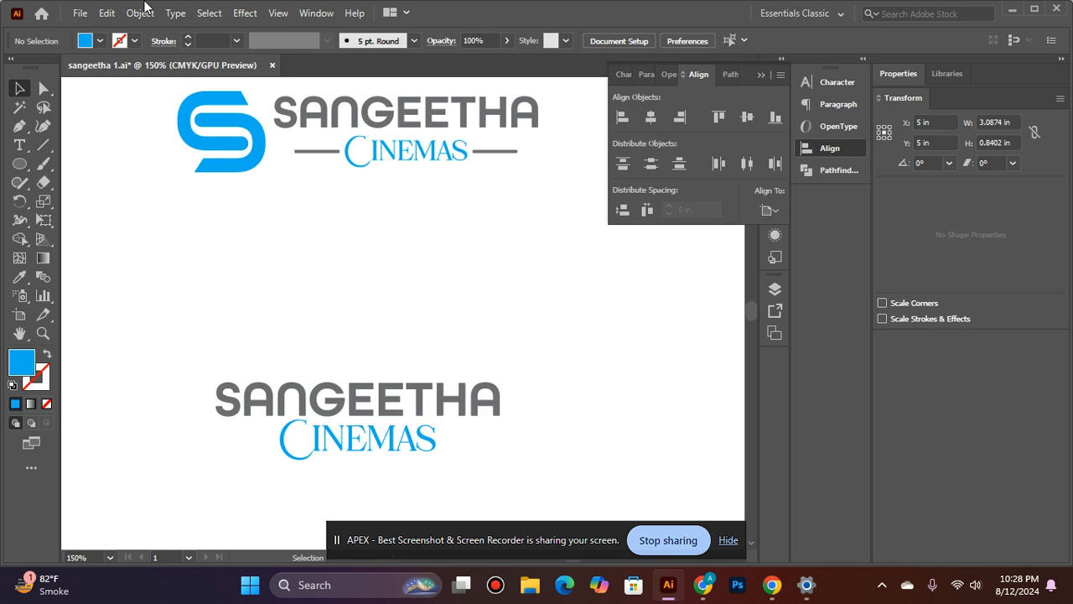
Add the single letter N as text above the lower wordmark and set its font to All Round Gothic Demi.
{"action": "left_click", "coordinate": [19, 145]}
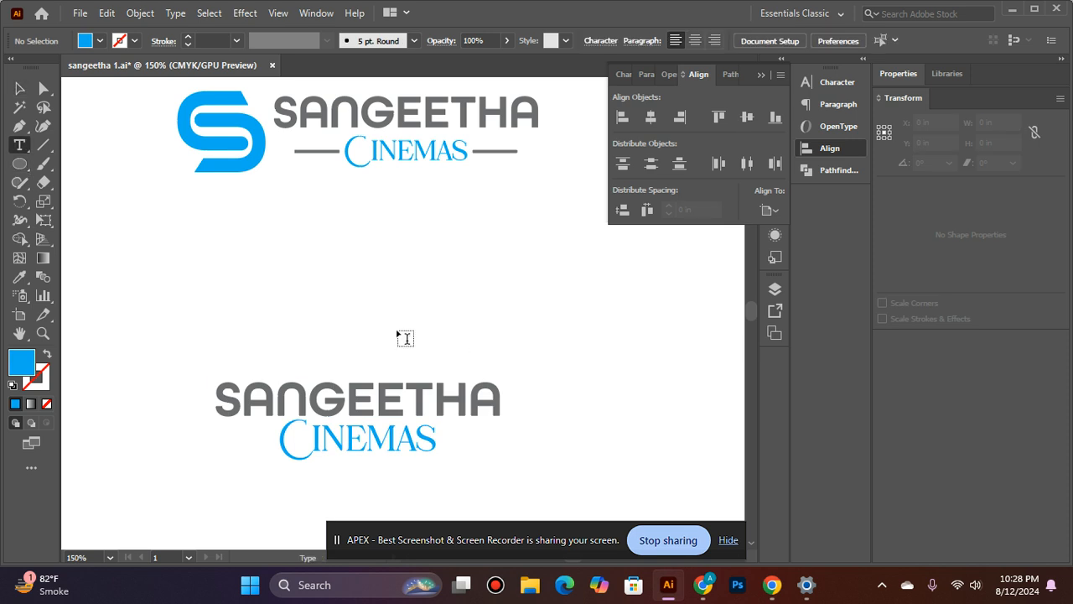
{"action": "left_click", "coordinate": [307, 349]}
{"action": "key", "text": "BackSpace"}
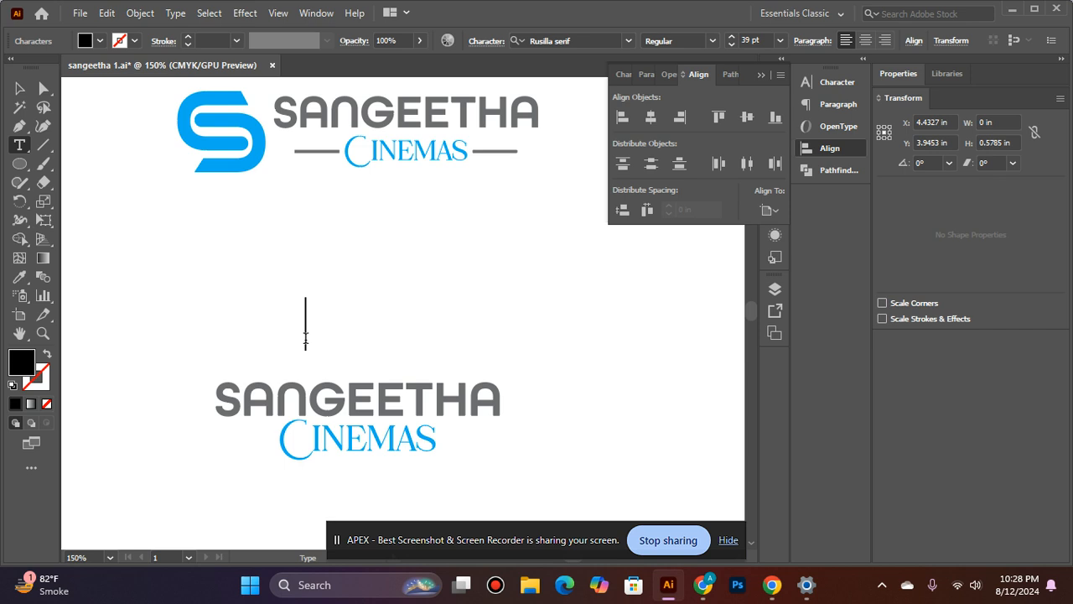
{"action": "type", "text": "N"}
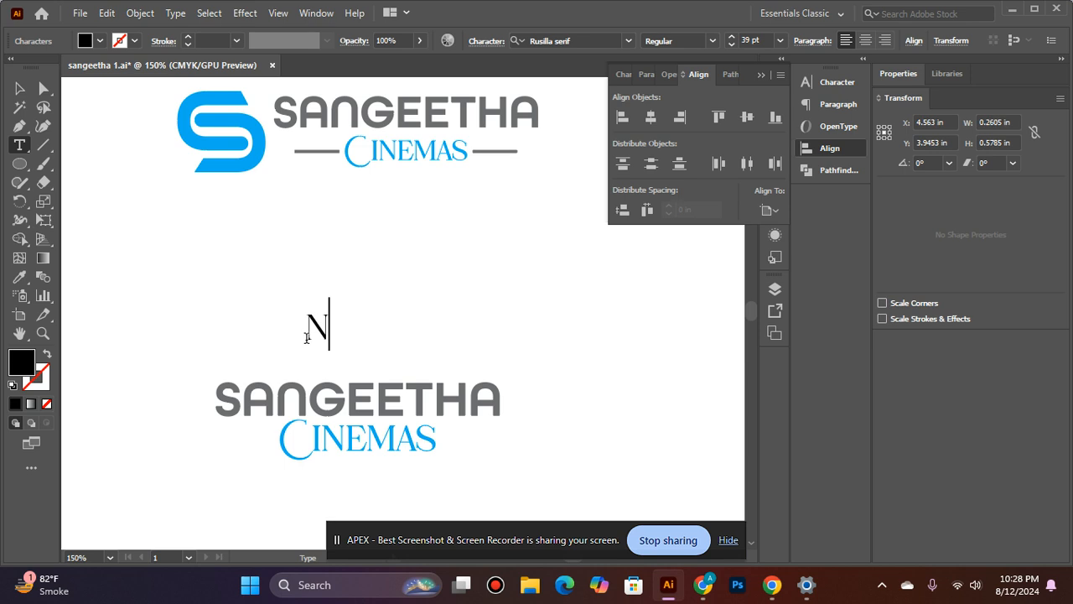
{"action": "left_click", "coordinate": [21, 88]}
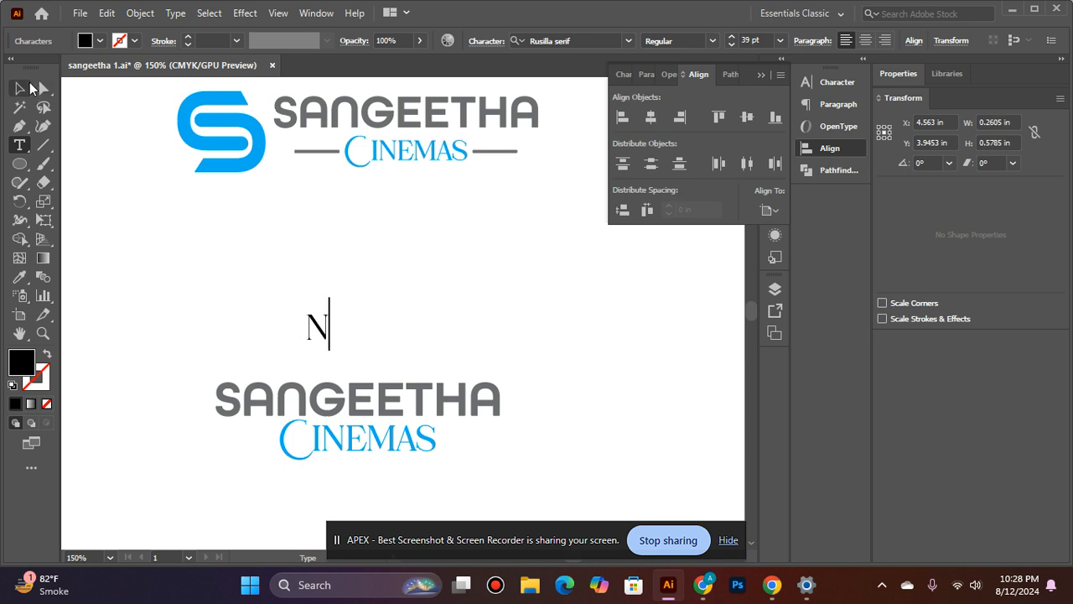
{"action": "left_click", "coordinate": [624, 41]}
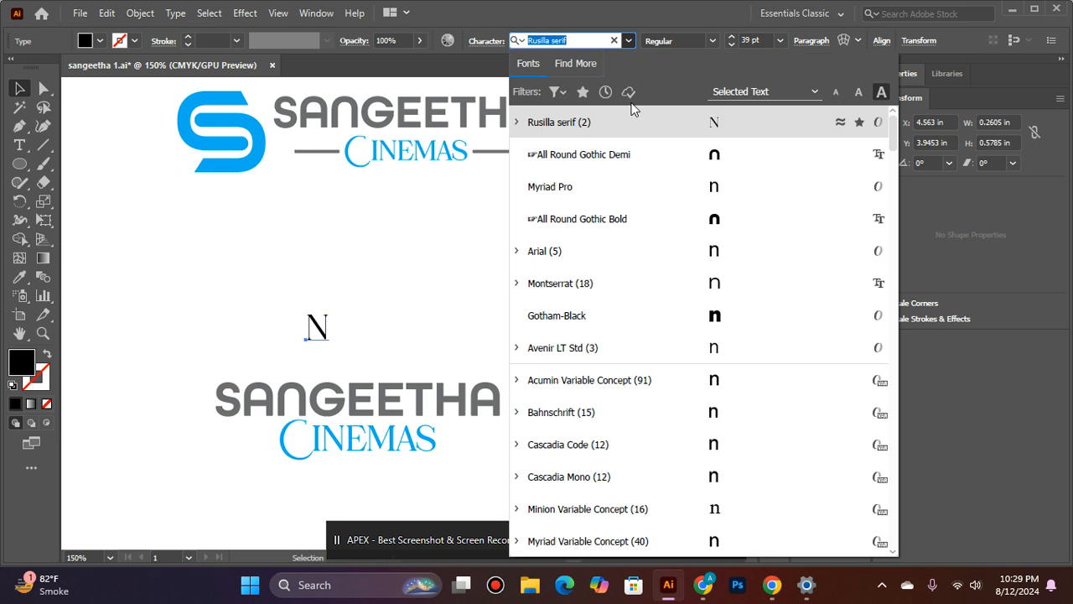
{"action": "left_click", "coordinate": [636, 153]}
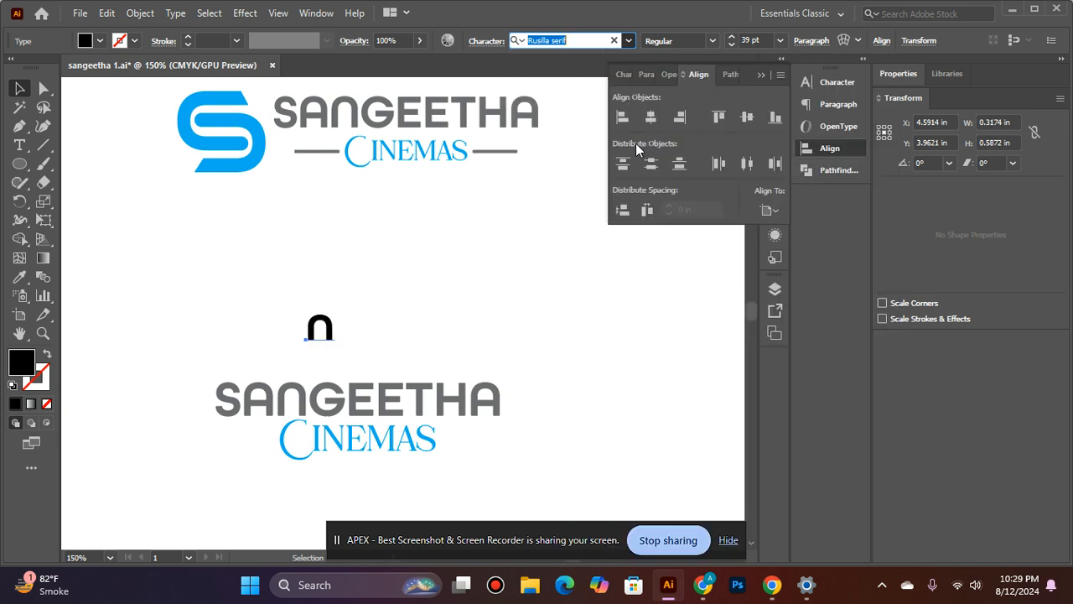
Enlarge the letter above the lower wordmark to a font size of 111 pt.
{"action": "left_click", "coordinate": [730, 38]}
{"action": "left_click", "coordinate": [730, 38]}
{"action": "left_click", "coordinate": [730, 37]}
{"action": "left_click", "coordinate": [730, 38]}
{"action": "left_click", "coordinate": [730, 38]}
{"action": "left_click", "coordinate": [731, 39]}
{"action": "left_click", "coordinate": [730, 39]}
{"action": "left_click", "coordinate": [731, 39]}
{"action": "left_click", "coordinate": [731, 39]}
{"action": "left_click", "coordinate": [730, 38]}
{"action": "left_click", "coordinate": [730, 38]}
{"action": "left_click", "coordinate": [730, 39]}
{"action": "left_click", "coordinate": [730, 39]}
{"action": "left_click", "coordinate": [730, 38]}
{"action": "left_click", "coordinate": [731, 38]}
{"action": "left_click", "coordinate": [731, 38]}
{"action": "left_click", "coordinate": [731, 39]}
Convert the letter n above the lower wordmark to outlines and rotate it to 270° so it opens to the left.
{"action": "right_click", "coordinate": [334, 211]}
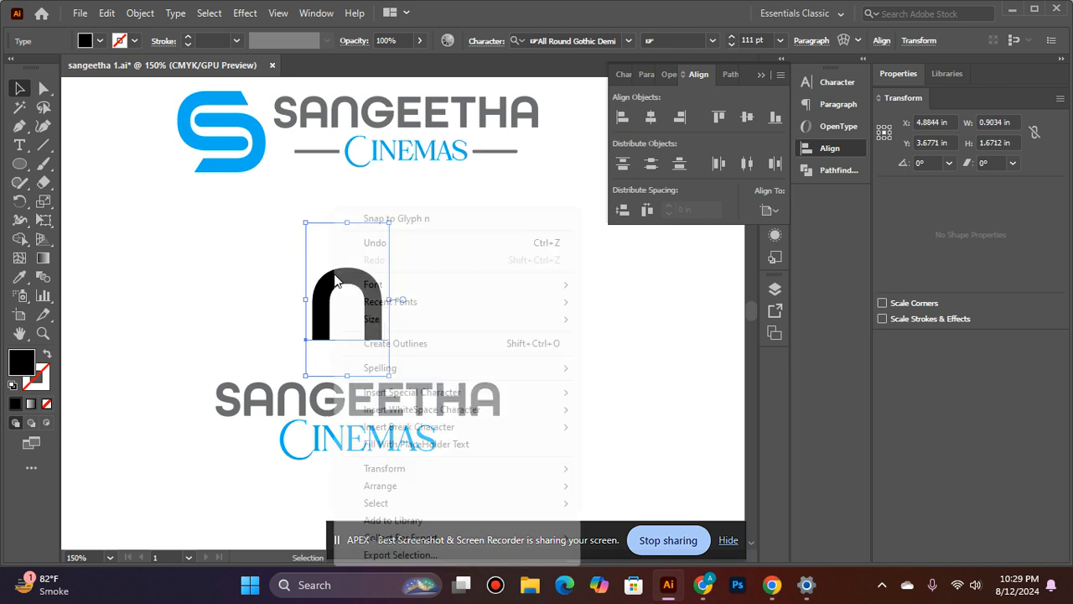
{"action": "left_click", "coordinate": [470, 343]}
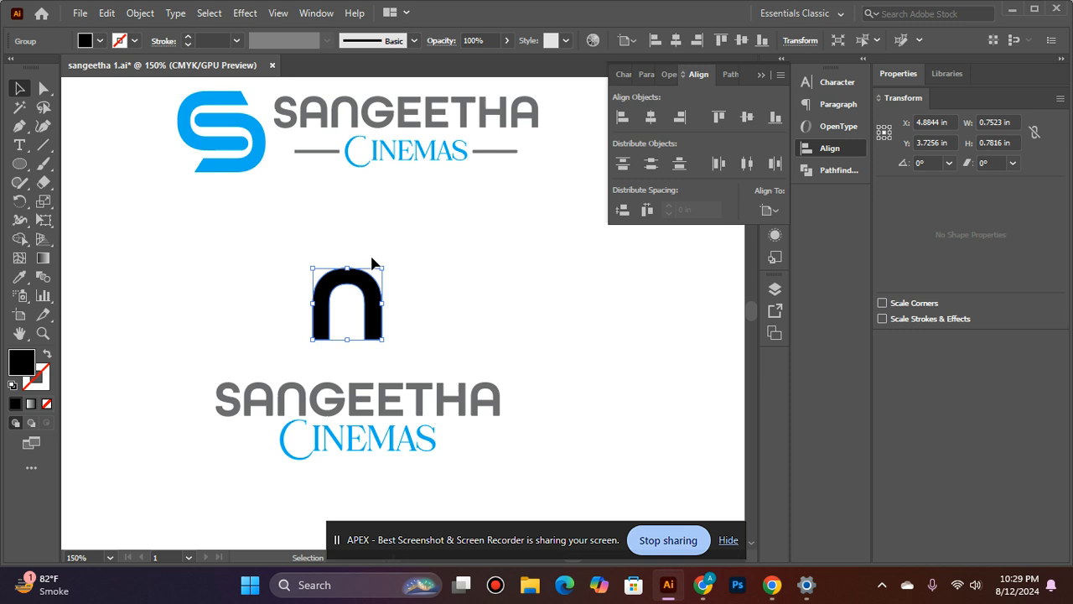
{"action": "scroll", "coordinate": [386, 277], "scroll_direction": "up", "scroll_amount": 2}
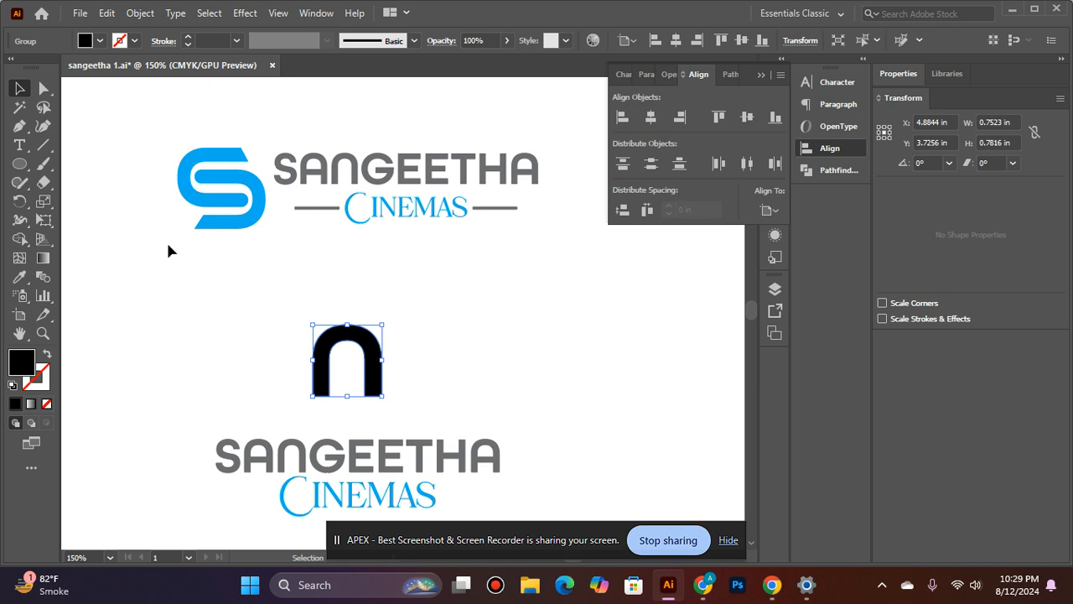
{"action": "left_click_drag", "start_coordinate": [384, 314], "coordinate": [413, 413]}
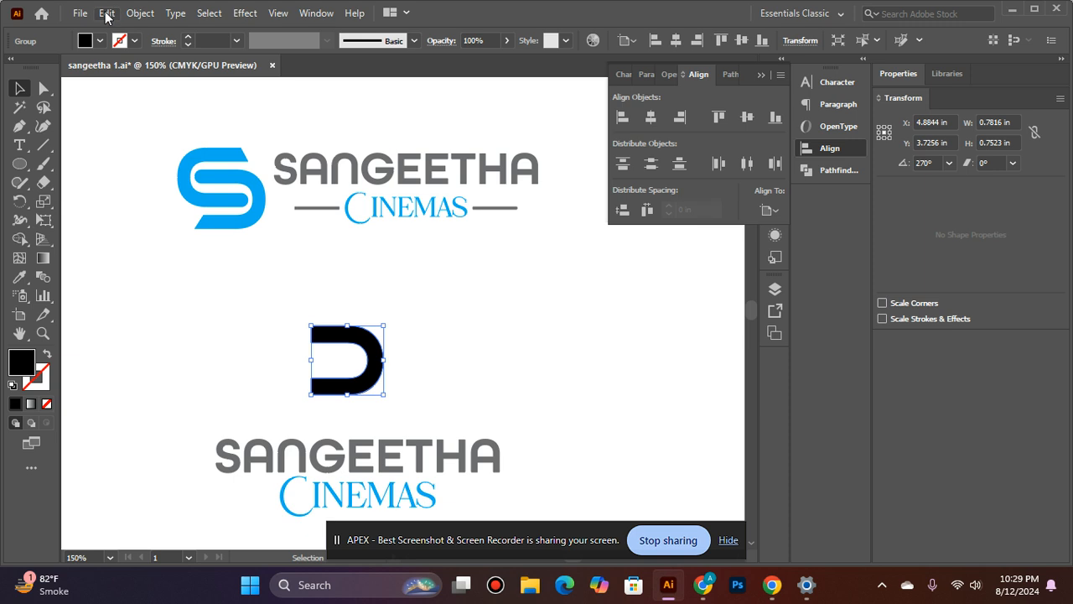
Copy the rotated letter shape, paste it in front, and rotate the copy to 90° so it opens to the right.
{"action": "left_click", "coordinate": [107, 13]}
{"action": "left_click", "coordinate": [151, 90]}
{"action": "left_click", "coordinate": [108, 12]}
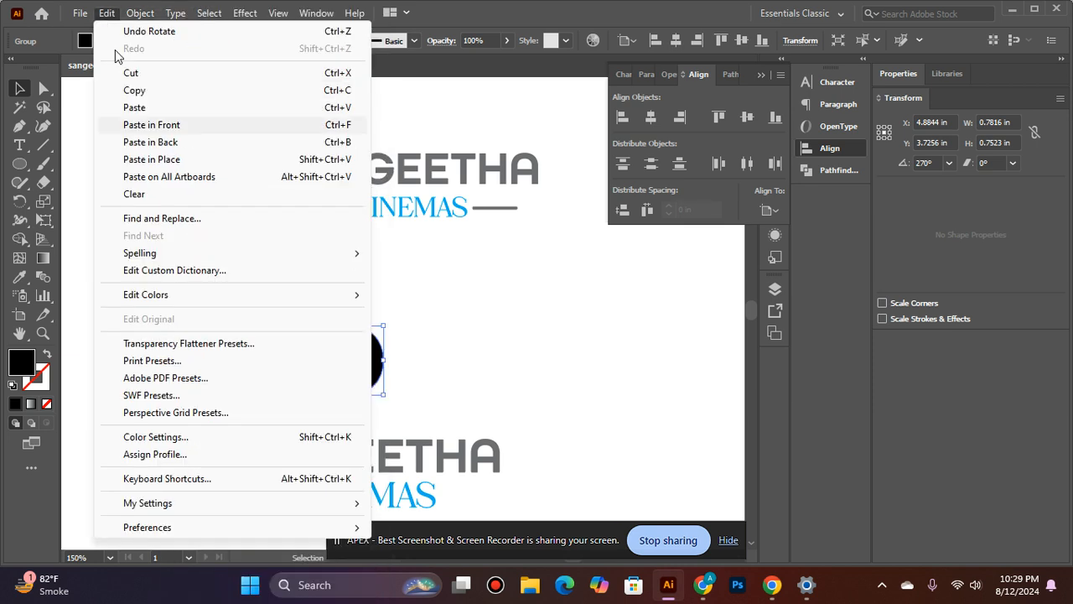
{"action": "left_click", "coordinate": [139, 124]}
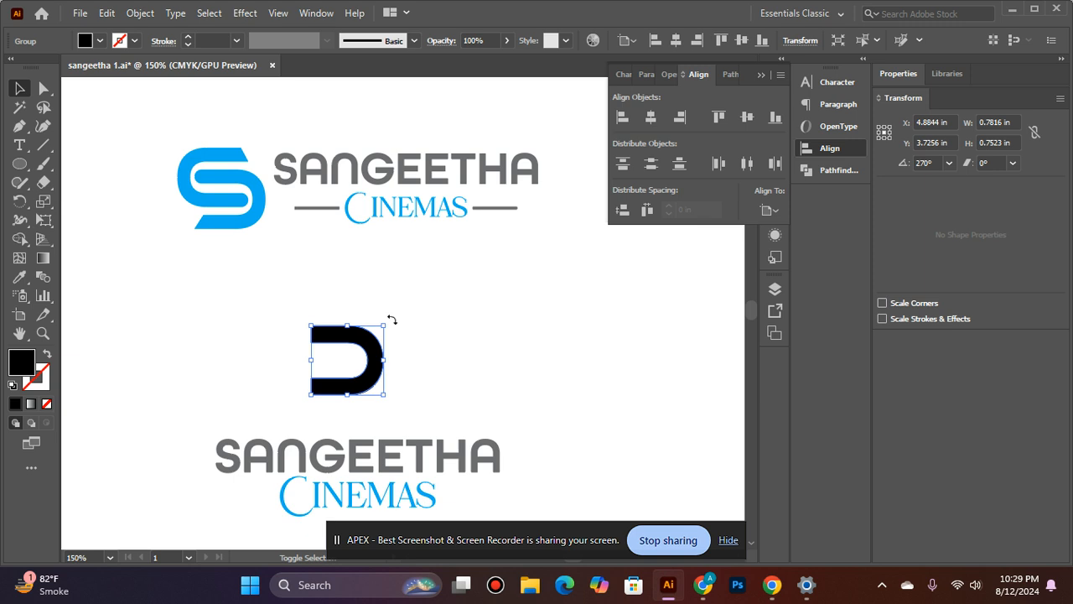
{"action": "left_click_drag", "start_coordinate": [391, 319], "coordinate": [312, 376]}
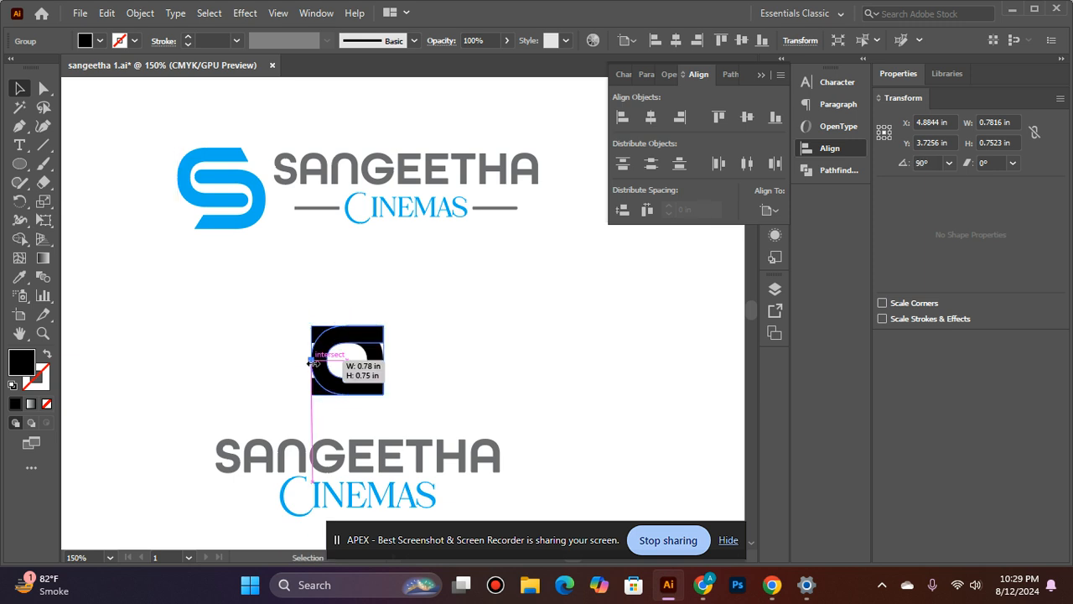
Move the rotated copy up and to the left so the two shapes interlock as an S.
{"action": "left_click", "coordinate": [98, 338]}
{"action": "left_click_drag", "start_coordinate": [375, 375], "coordinate": [287, 346]}
{"action": "left_click", "coordinate": [434, 333]}
Nudge the upper-left piece of the S slightly down and to the right, closer to the other piece.
{"action": "left_click", "coordinate": [378, 336], "text": "ctrl"}
{"action": "left_click", "coordinate": [350, 359], "text": "ctrl"}
{"action": "scroll", "coordinate": [394, 375], "scroll_direction": "up", "scroll_amount": 3}
{"action": "left_click", "coordinate": [383, 359]}
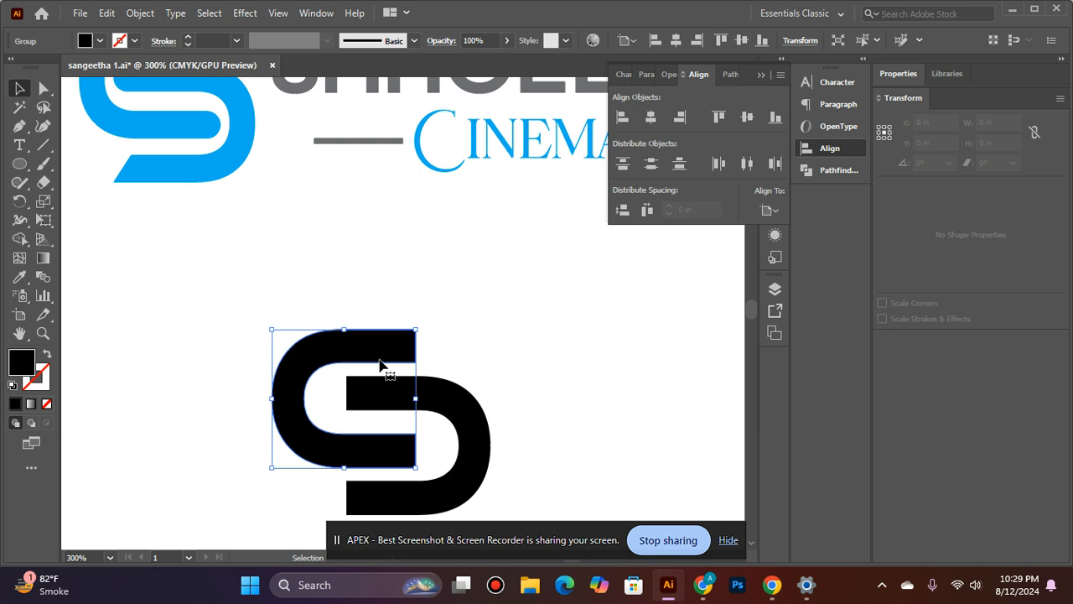
{"action": "key", "text": "Down"}
{"action": "key", "text": "Right"}
{"action": "key", "text": "Right"}
{"action": "key", "text": "Right"}
{"action": "key", "text": "Right"}
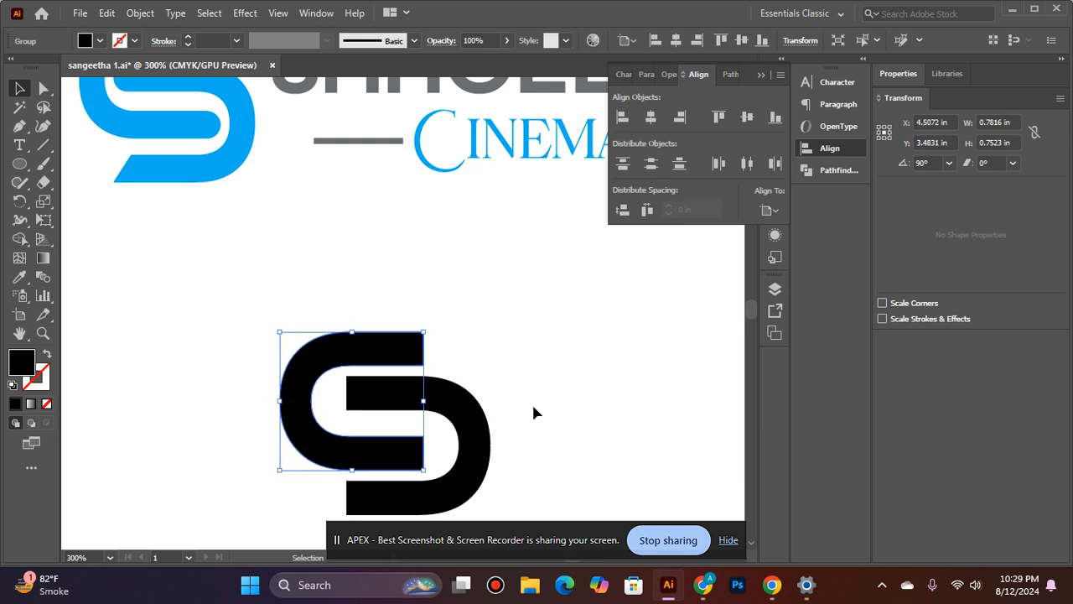
Nudge the lower-right piece of the S slightly down to even out the gap between the arms.
{"action": "left_click", "coordinate": [550, 394]}
{"action": "left_click", "coordinate": [448, 394]}
{"action": "key", "text": "Down"}
{"action": "left_click", "coordinate": [601, 332]}
{"action": "key", "text": "ctrl+minus"}
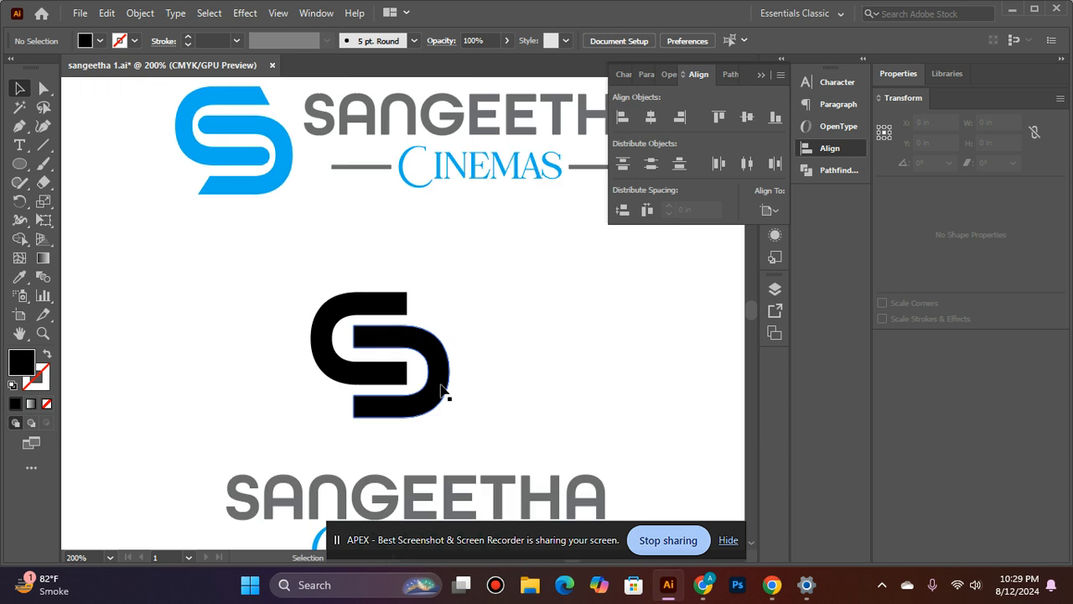
Nudge the lower-right piece of the S to the left, deeper into the upper-left piece.
{"action": "left_click", "coordinate": [442, 390]}
{"action": "key", "text": "Left"}
{"action": "key", "text": "Left"}
{"action": "key", "text": "Left"}
{"action": "left_click", "coordinate": [622, 361]}
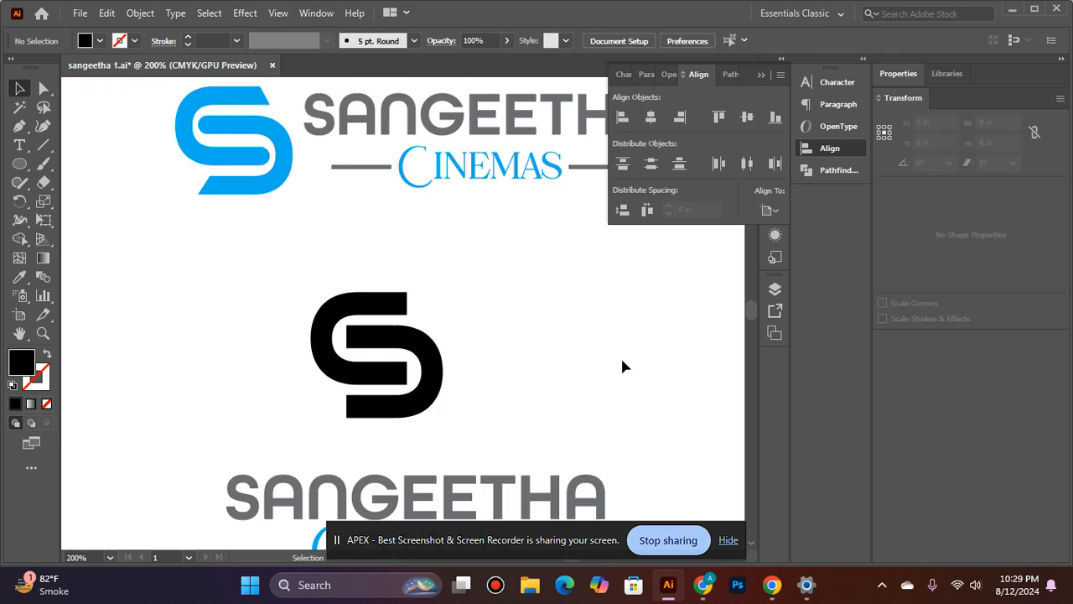
Nudge the lower-right piece of the S slightly back to the right to widen the gap at its arm's end.
{"action": "key", "text": "ctrl+plus"}
{"action": "scroll", "coordinate": [408, 311], "scroll_direction": "up", "scroll_amount": 1}
{"action": "left_click", "coordinate": [440, 300]}
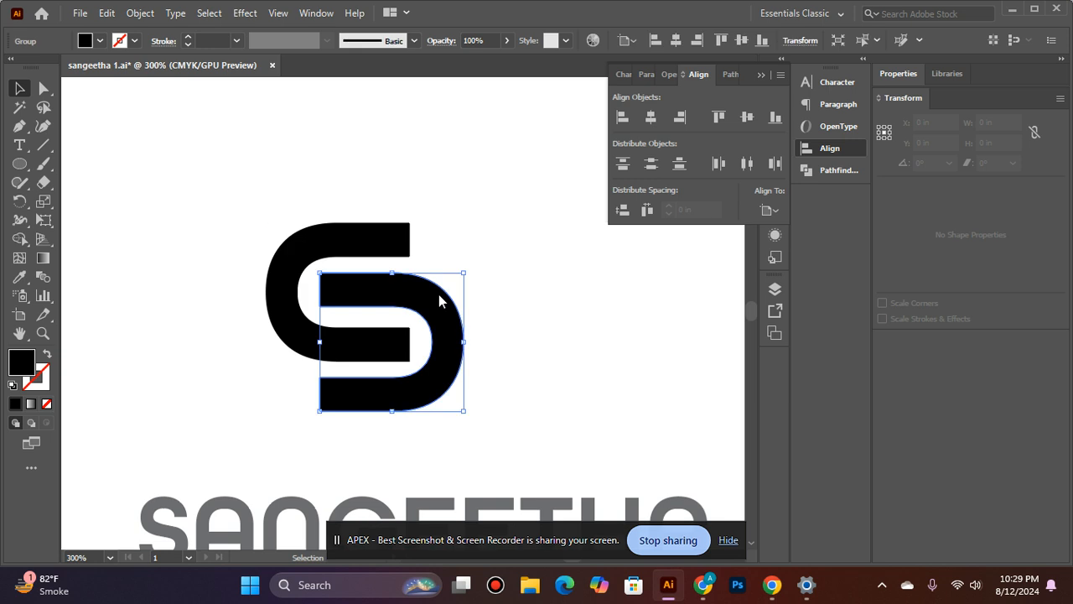
{"action": "key", "text": "Right"}
{"action": "key", "text": "Right"}
{"action": "key", "text": "Right"}
{"action": "left_click", "coordinate": [572, 289]}
Slant the end of the S's top arm by moving its upper corner point to the left.
{"action": "scroll", "coordinate": [572, 289], "scroll_direction": "up", "scroll_amount": 2}
{"action": "left_click", "coordinate": [395, 326]}
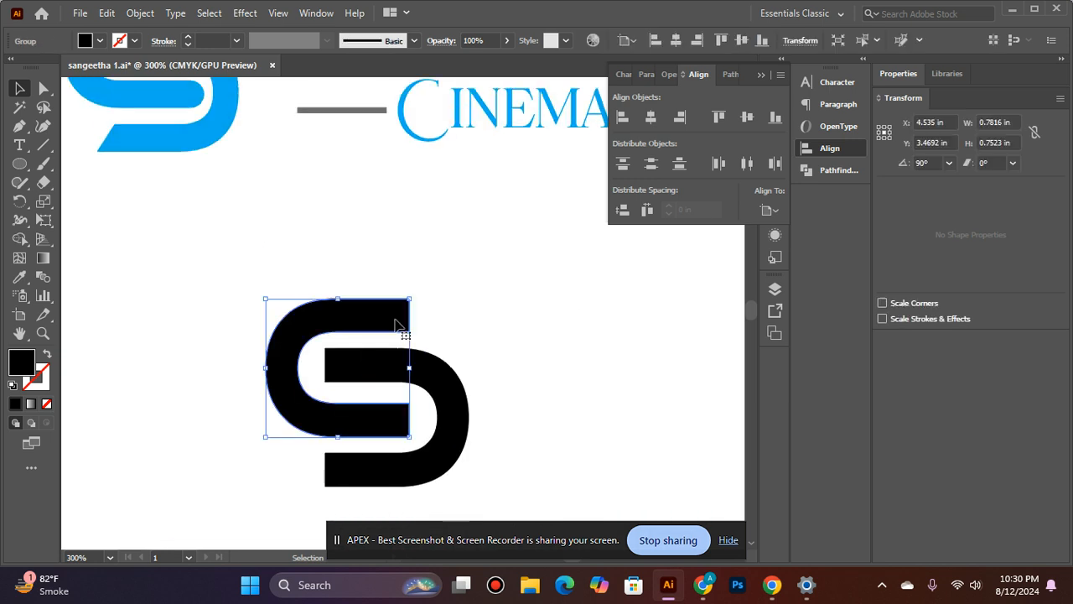
{"action": "scroll", "coordinate": [396, 326], "scroll_direction": "up", "scroll_amount": 4}
{"action": "scroll", "coordinate": [396, 325], "scroll_direction": "down", "scroll_amount": 4}
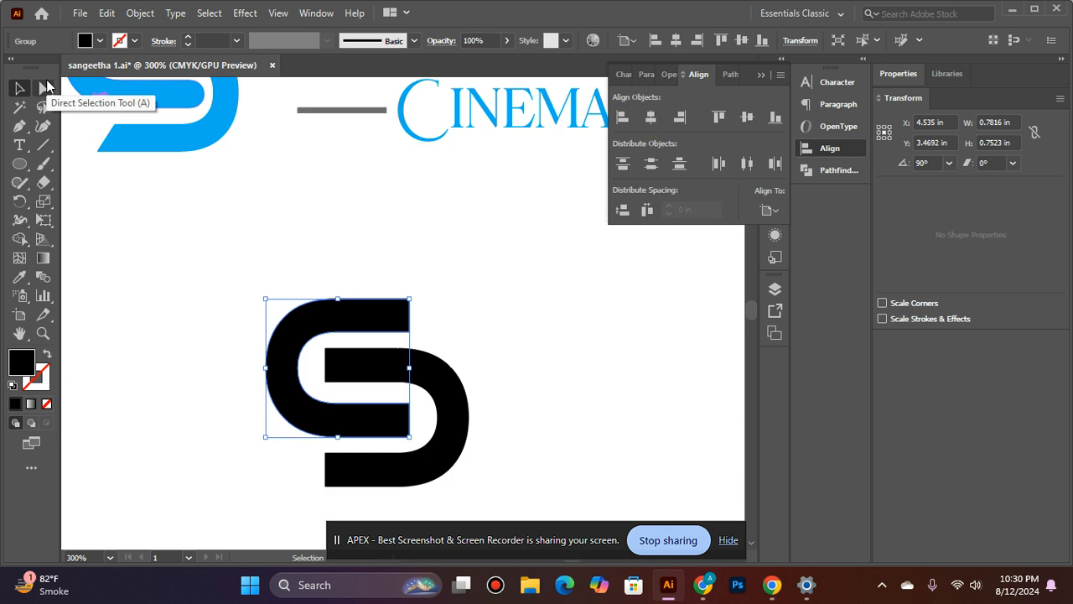
{"action": "left_click", "coordinate": [45, 87]}
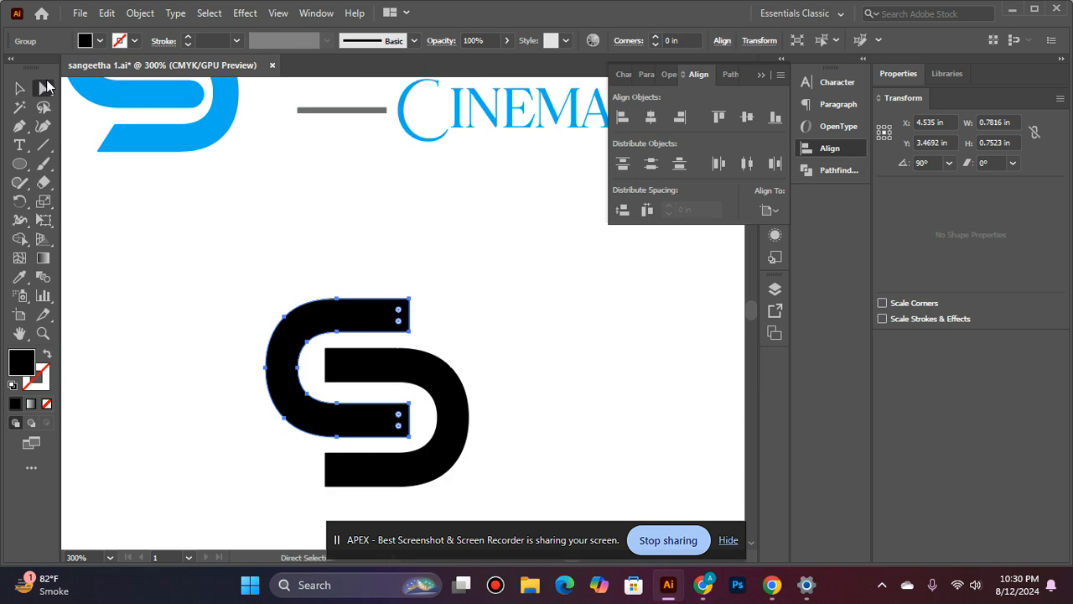
{"action": "left_click", "coordinate": [409, 299]}
{"action": "left_click_drag", "start_coordinate": [407, 303], "coordinate": [387, 299]}
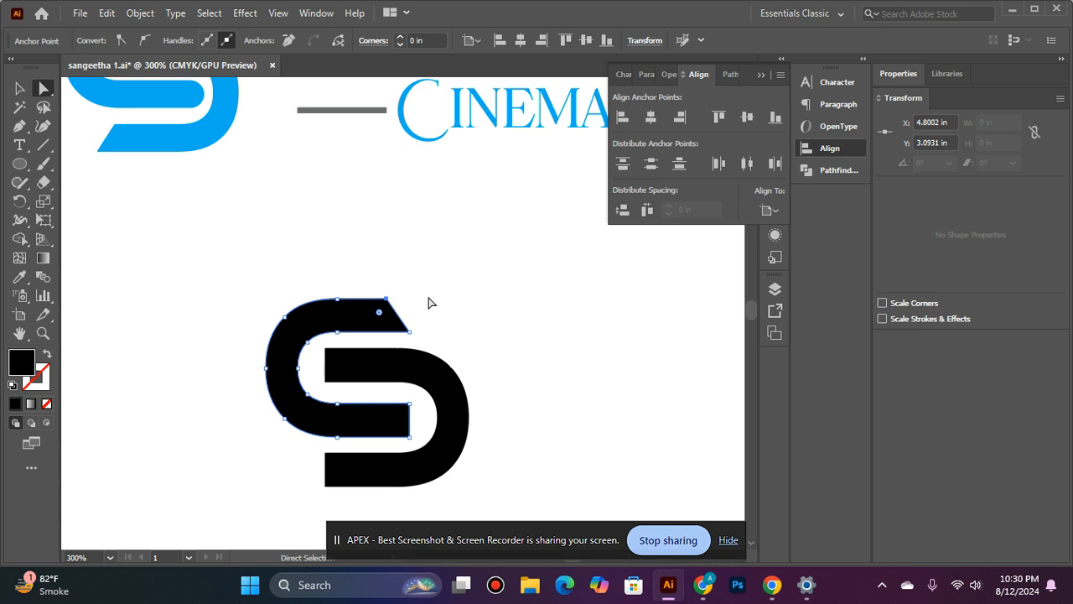
Slant the end of the S's bottom arm by moving its upper corner point to the right.
{"action": "left_click", "coordinate": [396, 417]}
{"action": "left_click", "coordinate": [326, 454]}
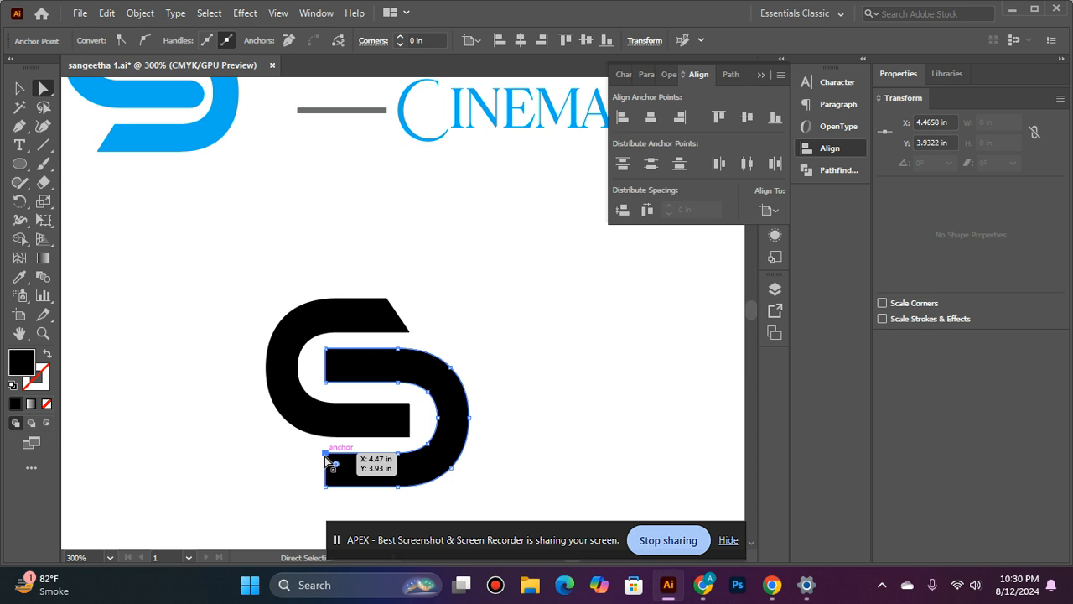
{"action": "left_click_drag", "start_coordinate": [327, 456], "coordinate": [342, 461]}
{"action": "left_click", "coordinate": [277, 453]}
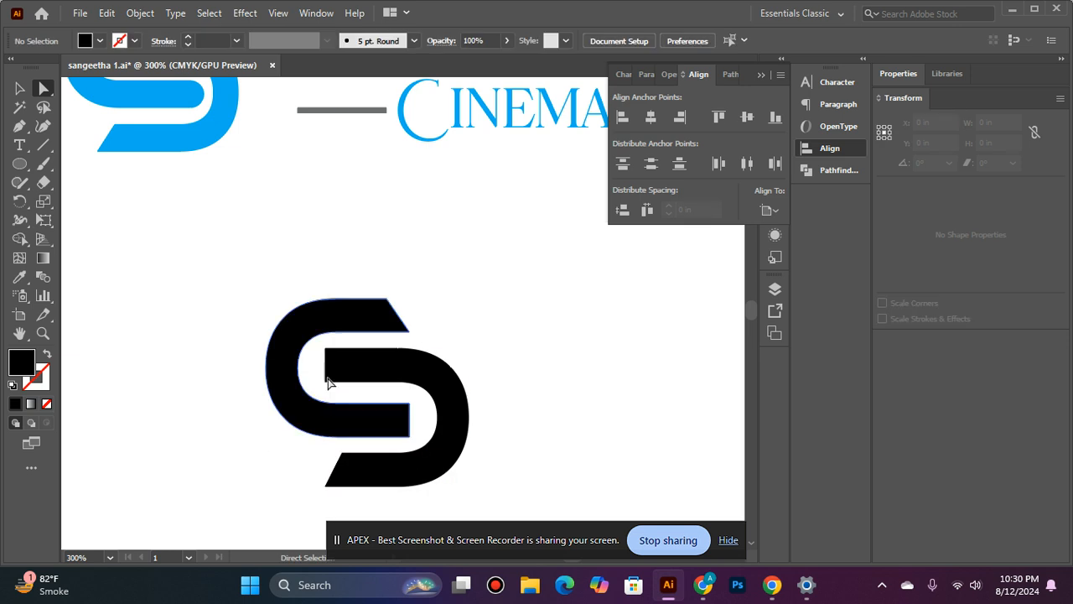
Round the corners fully at the ends of the two inner arms of the S.
{"action": "left_click", "coordinate": [361, 369]}
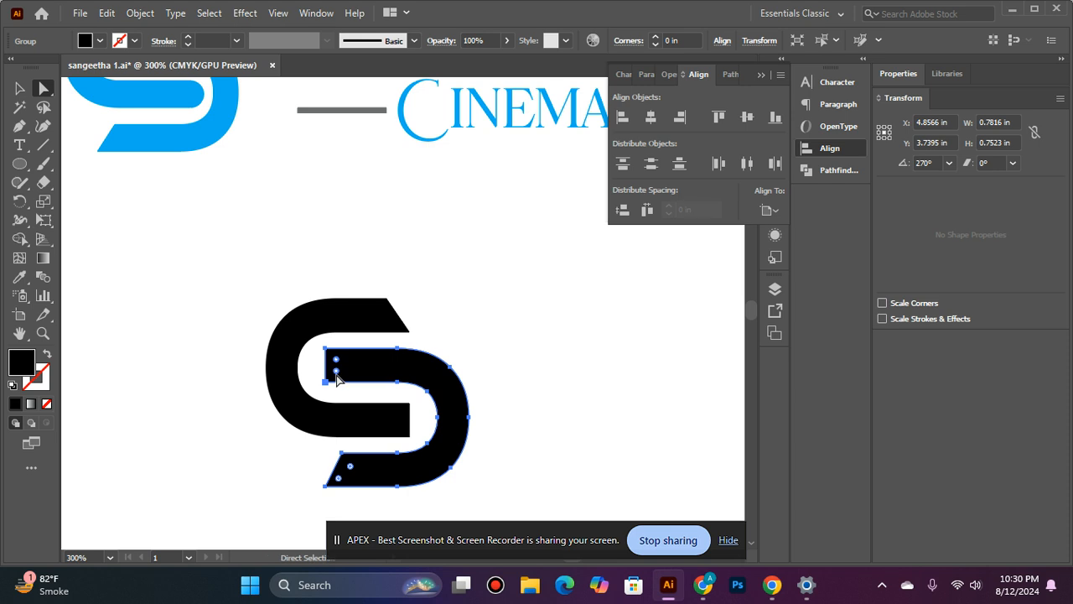
{"action": "left_click", "coordinate": [396, 438]}
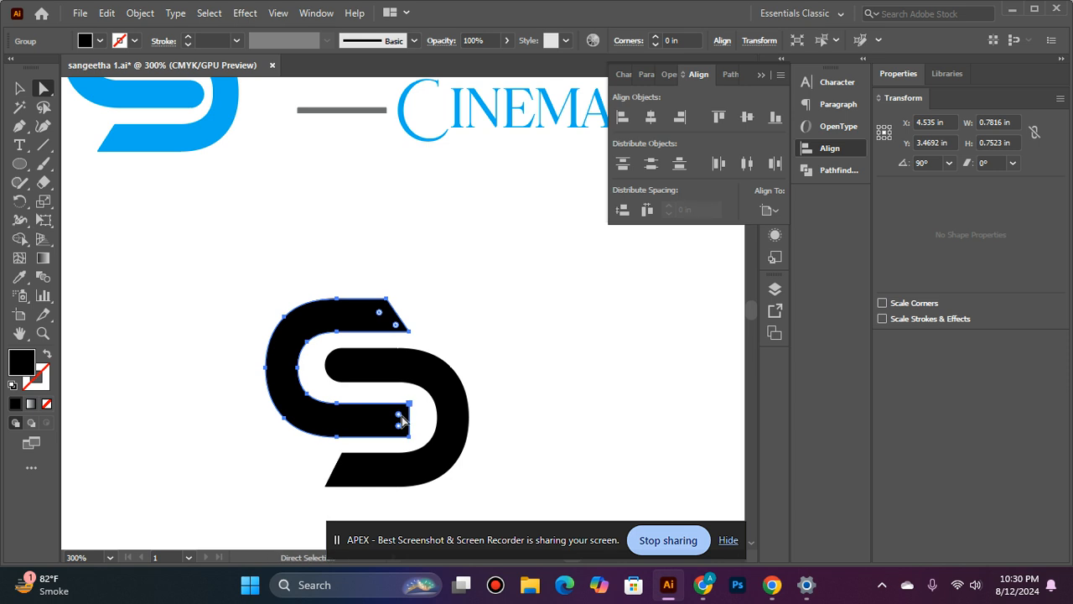
{"action": "left_click_drag", "start_coordinate": [399, 419], "coordinate": [2, 323]}
{"action": "left_click", "coordinate": [540, 397]}
{"action": "key", "text": "z"}
{"action": "left_click", "coordinate": [433, 342], "text": "ctrl+alt"}
{"action": "left_click", "coordinate": [412, 343], "text": "ctrl+alt"}
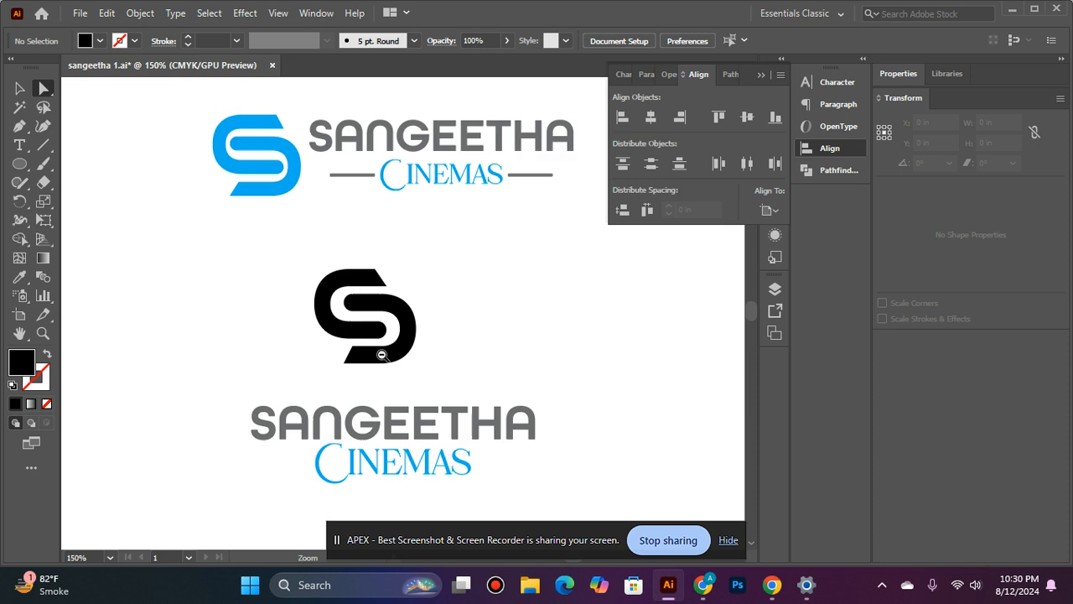
{"action": "left_click", "coordinate": [381, 354], "text": "ctrl+alt"}
{"action": "left_click", "coordinate": [19, 90]}
{"action": "left_click", "coordinate": [369, 299]}
{"action": "left_click", "coordinate": [294, 309]}
{"action": "left_click", "coordinate": [295, 309], "text": "ctrl"}
{"action": "left_click_drag", "start_coordinate": [270, 307], "coordinate": [172, 294]}
{"action": "left_click", "coordinate": [428, 319]}
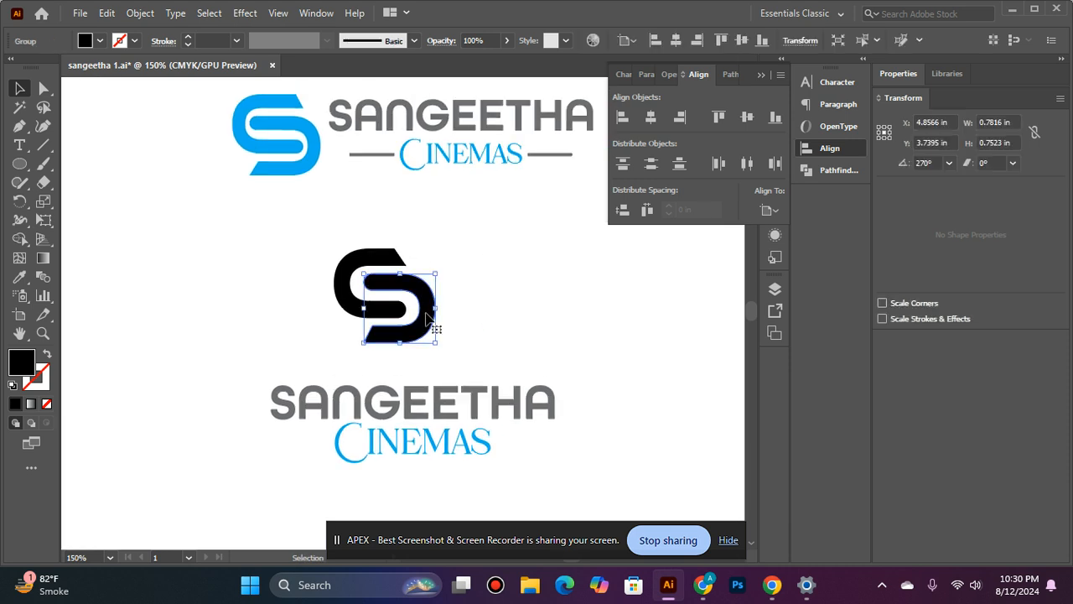
{"action": "mouse_move", "coordinate": [430, 296]}
{"action": "left_mouse_down"}
{"action": "mouse_move", "coordinate": [419, 308]}
{"action": "mouse_move", "coordinate": [445, 290]}
{"action": "left_mouse_up"}
{"action": "left_click", "coordinate": [522, 277]}
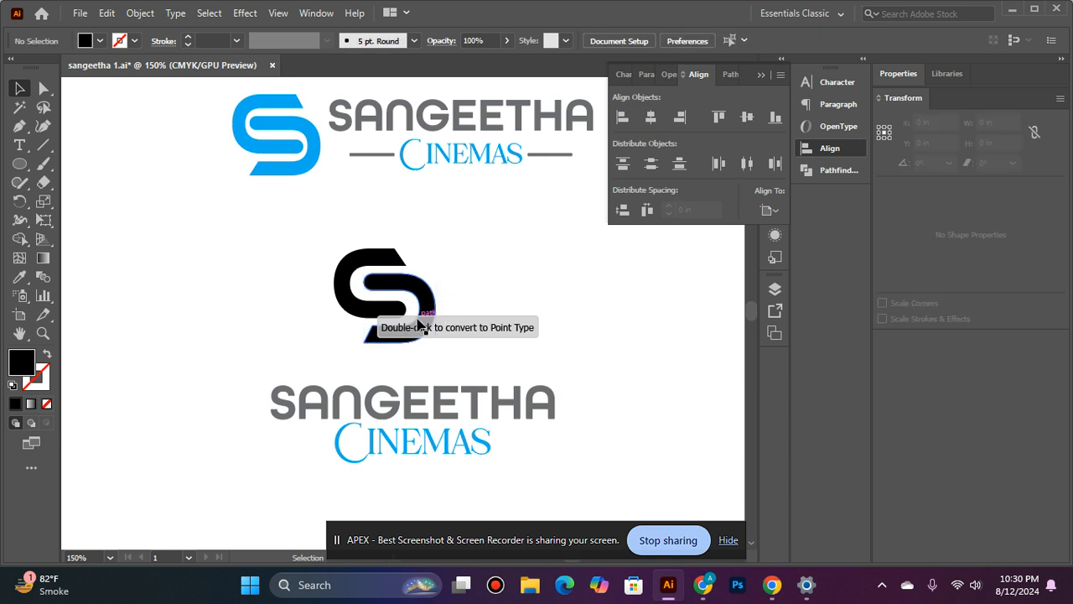
{"action": "mouse_move", "coordinate": [432, 312]}
{"action": "left_mouse_down"}
{"action": "mouse_move", "coordinate": [417, 353]}
{"action": "mouse_move", "coordinate": [434, 356]}
{"action": "mouse_move", "coordinate": [428, 311]}
{"action": "left_mouse_up"}
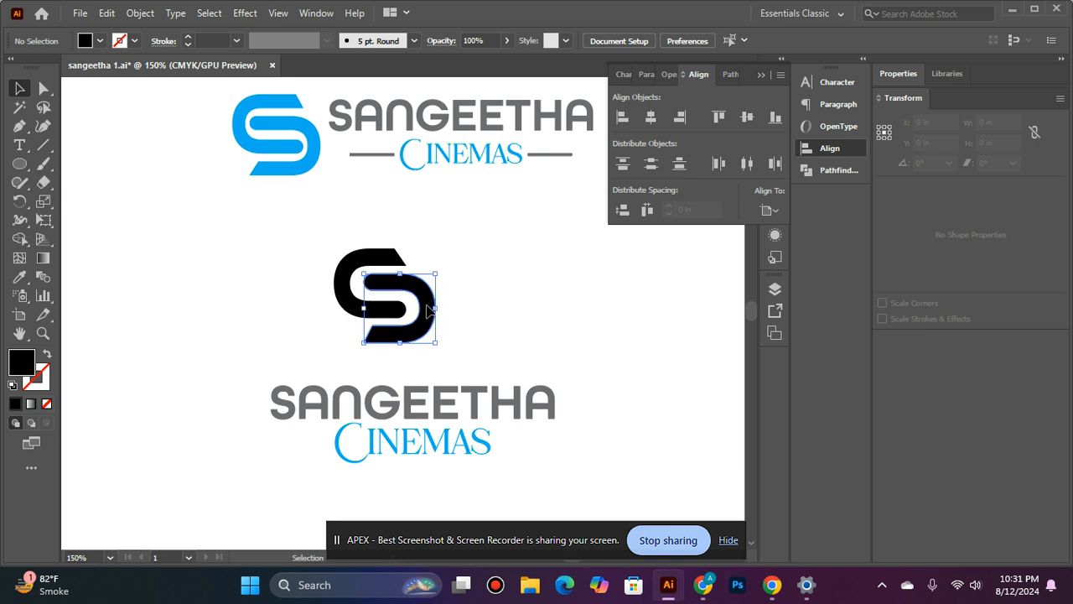
Nudge the upper-left piece of the S to the right and slightly up to tighten the spacing with the other piece.
{"action": "left_click", "coordinate": [366, 266]}
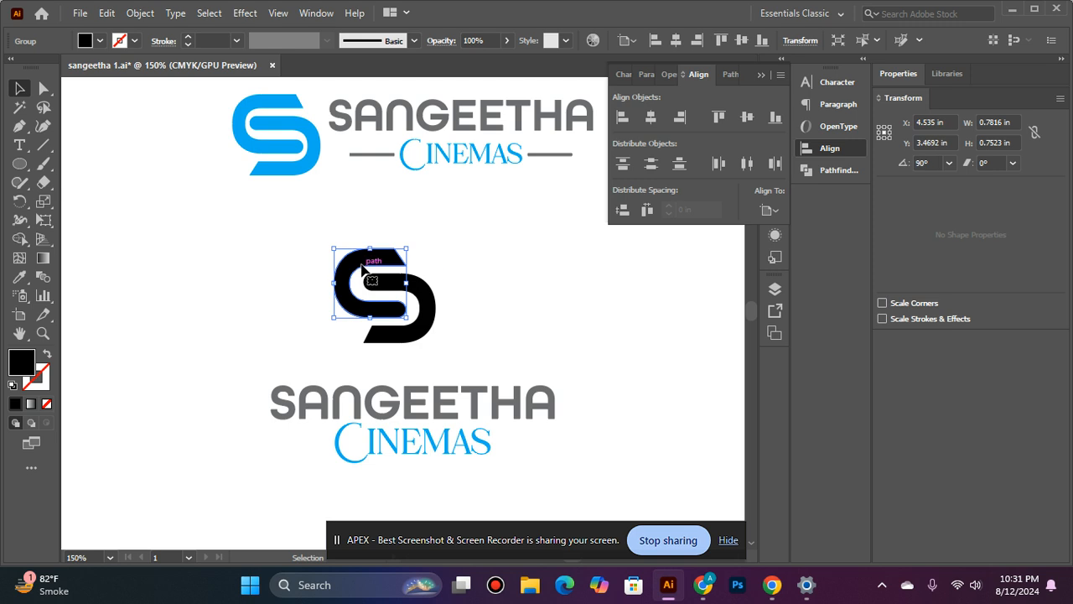
{"action": "key", "text": "Right"}
{"action": "key", "text": "Right"}
{"action": "key", "text": "Right"}
{"action": "key", "text": "Right"}
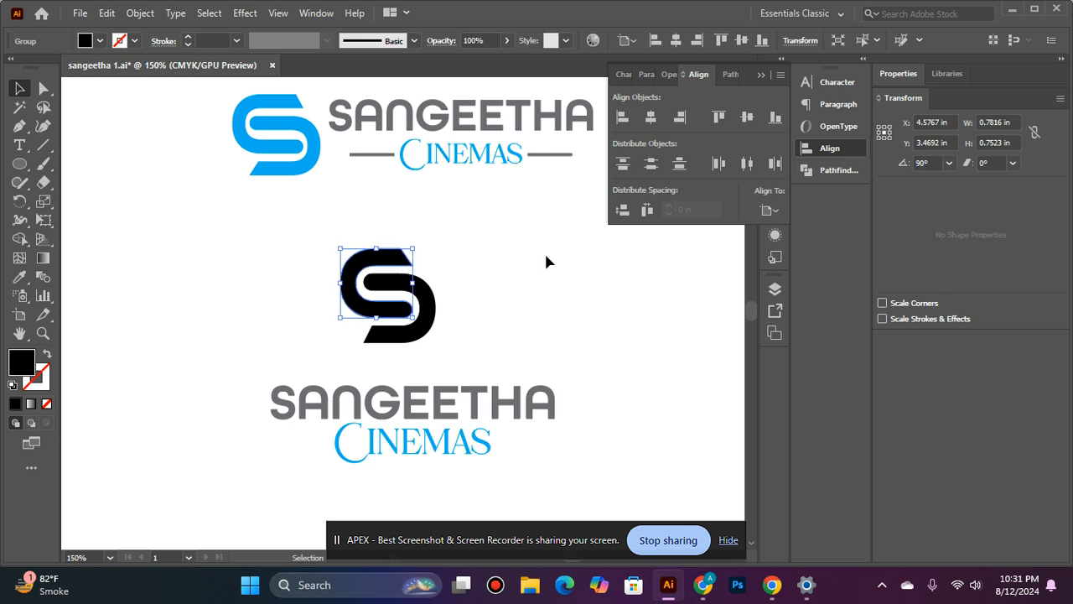
{"action": "left_click", "coordinate": [546, 256]}
{"action": "left_click", "coordinate": [392, 312]}
{"action": "key", "text": "Up"}
{"action": "left_click", "coordinate": [485, 316]}
{"action": "left_click", "coordinate": [407, 309]}
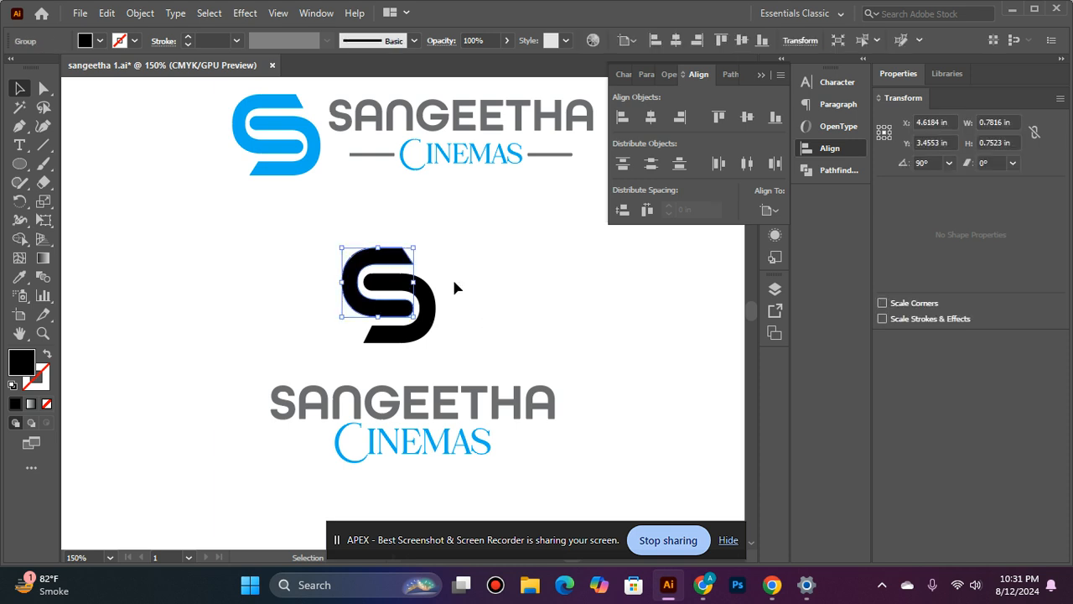
Nudge the lower-right piece of the S slightly up to balance the gaps between the arms.
{"action": "left_click", "coordinate": [453, 282]}
{"action": "left_click", "coordinate": [409, 311]}
{"action": "left_click", "coordinate": [490, 278]}
{"action": "left_click", "coordinate": [409, 308]}
{"action": "left_click", "coordinate": [443, 308]}
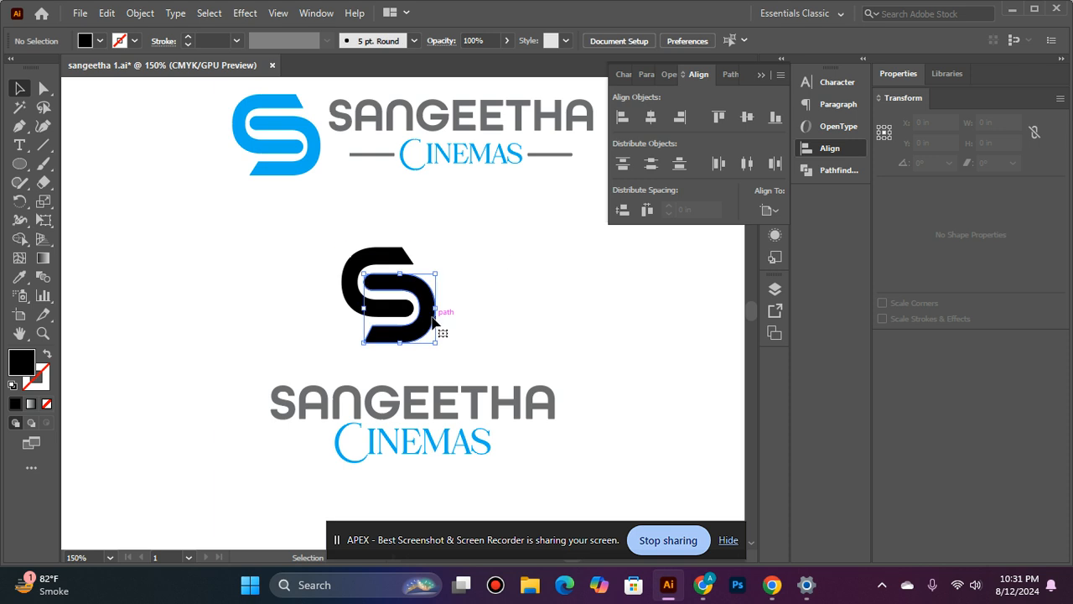
{"action": "left_click", "coordinate": [423, 314]}
{"action": "left_click", "coordinate": [489, 286]}
Group the two S pieces and fill them with the blue sampled from the reference logo's S symbol.
{"action": "left_click_drag", "start_coordinate": [326, 237], "coordinate": [463, 340]}
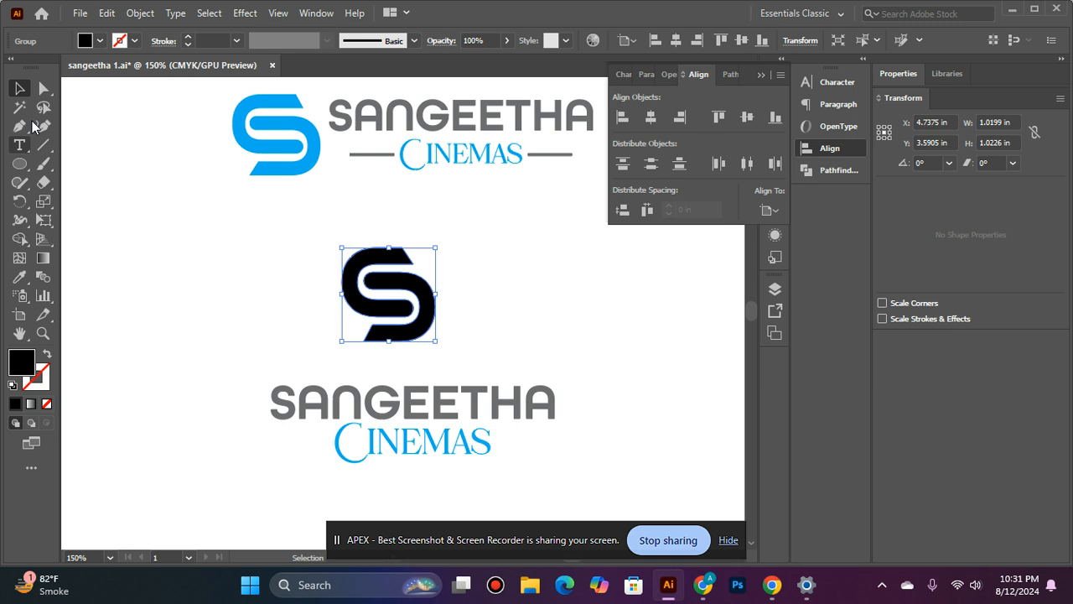
{"action": "left_click", "coordinate": [21, 279]}
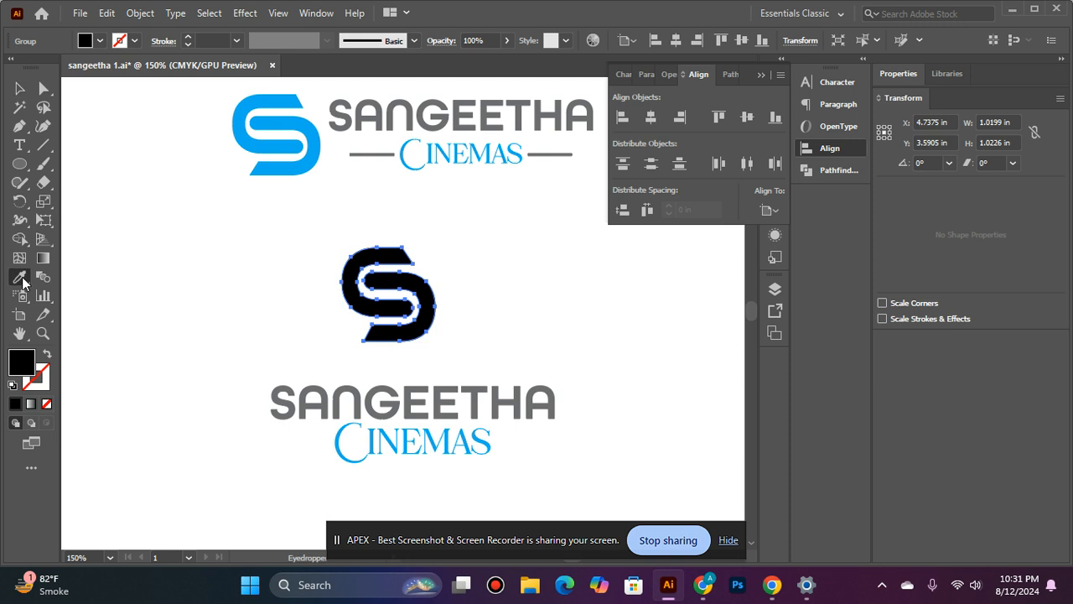
{"action": "left_click", "coordinate": [254, 136]}
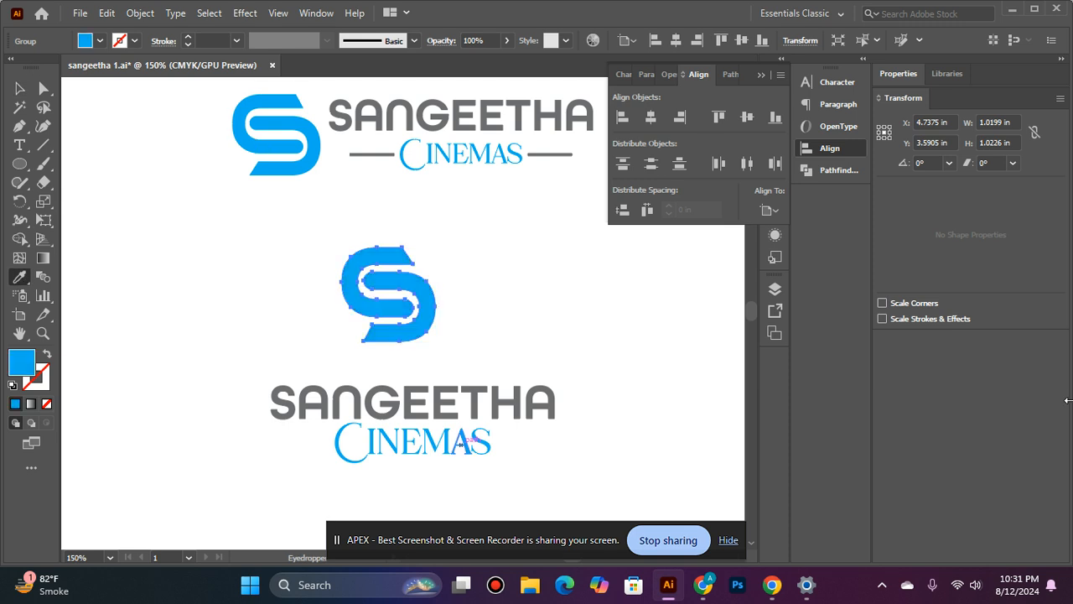
{"action": "left_click", "coordinate": [19, 87]}
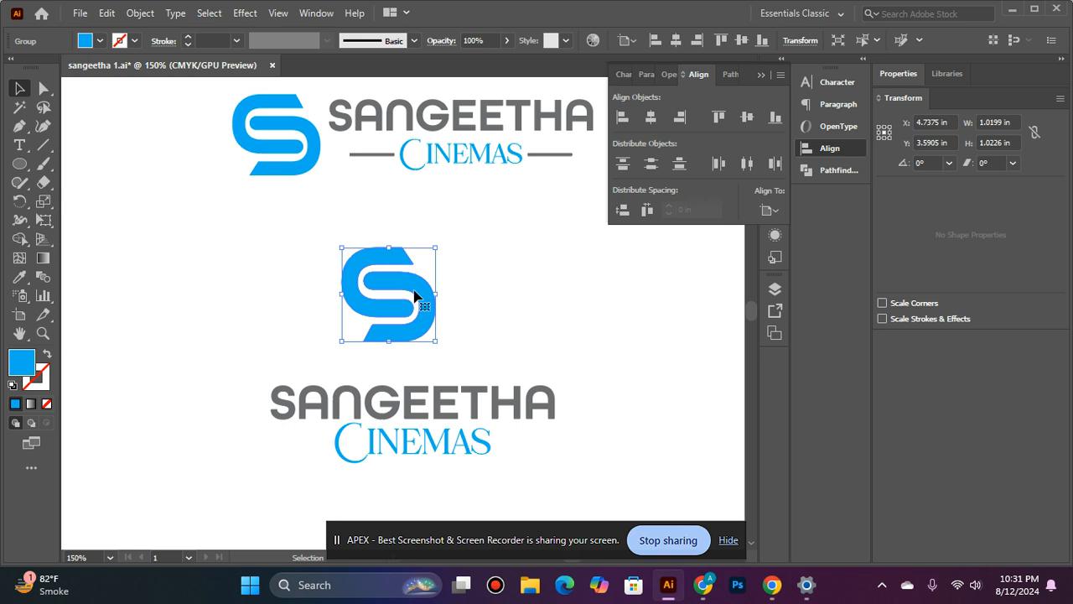
Move the blue S symbol to the left of the lower wordmark and align both on their vertical centers.
{"action": "left_click_drag", "start_coordinate": [401, 294], "coordinate": [210, 428]}
{"action": "left_click", "coordinate": [307, 418]}
{"action": "left_click", "coordinate": [202, 426], "text": "shift"}
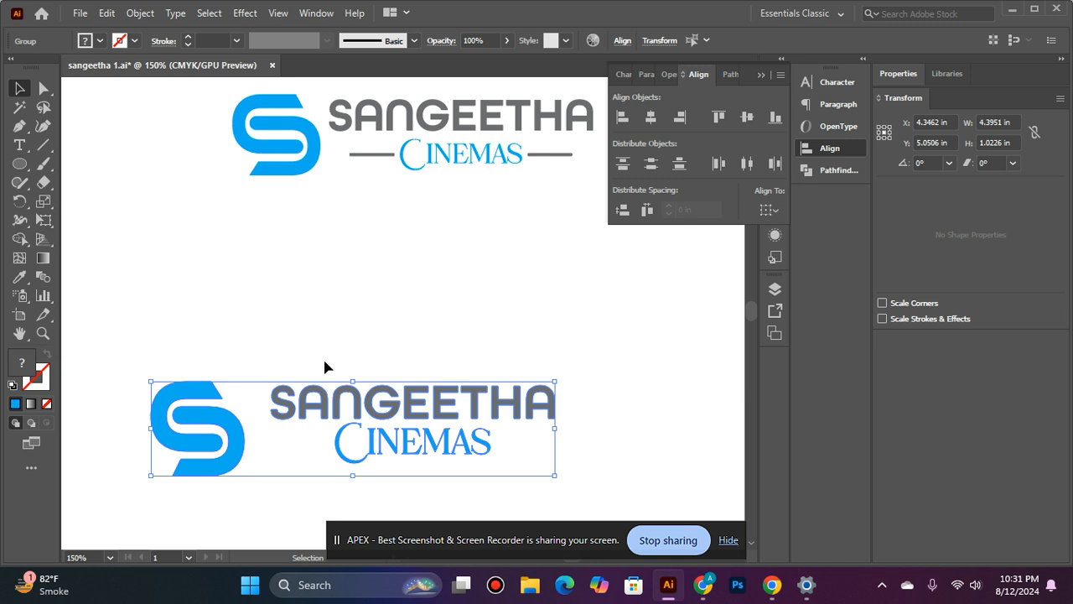
{"action": "left_click", "coordinate": [747, 117]}
{"action": "left_click", "coordinate": [221, 374]}
Nudge the S symbol to the right until it sits close beside the lower wordmark.
{"action": "left_click", "coordinate": [224, 411]}
{"action": "key", "text": "Right"}
{"action": "key", "text": "Right"}
{"action": "key", "text": "Right"}
{"action": "key", "text": "Right"}
{"action": "key", "text": "Right"}
{"action": "key", "text": "Right"}
{"action": "key", "text": "Right"}
{"action": "key", "text": "Right"}
{"action": "key", "text": "Right"}
{"action": "key", "text": "Right"}
{"action": "key", "text": "Right"}
{"action": "key", "text": "Right"}
{"action": "key", "text": "Right"}
{"action": "key", "text": "Right"}
{"action": "key", "text": "Right"}
{"action": "key", "text": "Right"}
{"action": "left_click", "coordinate": [374, 321]}
{"action": "left_click", "coordinate": [225, 404]}
{"action": "left_click", "coordinate": [312, 495]}
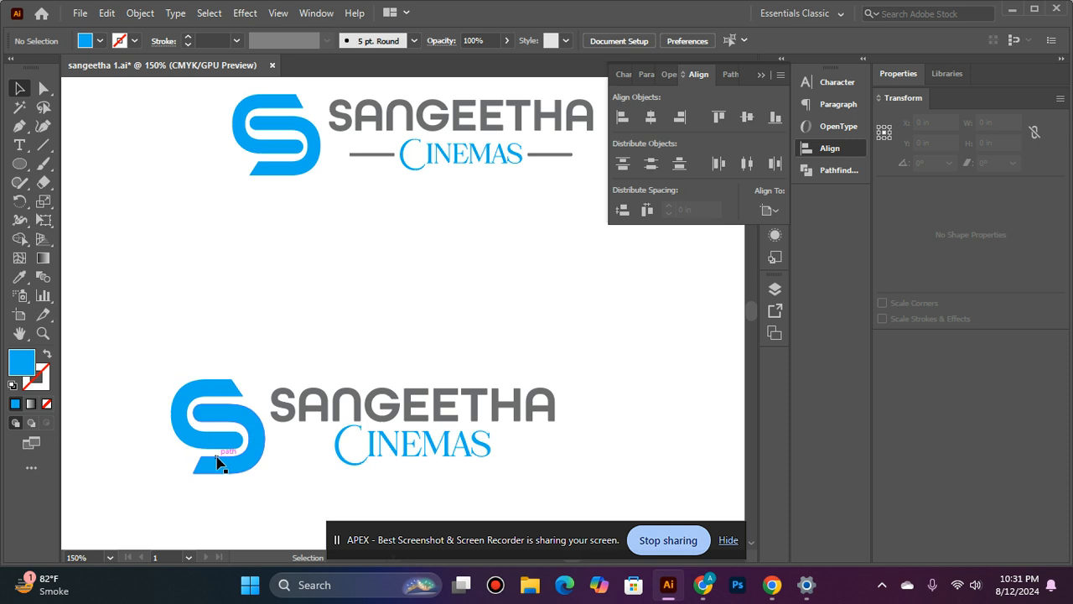
Shrink the S symbol proportionally around its center to roughly the wordmark's height, and select the wordmark group.
{"action": "left_click", "coordinate": [220, 459]}
{"action": "mouse_move", "coordinate": [266, 381]}
{"action": "left_mouse_down"}
{"action": "mouse_move", "coordinate": [259, 372]}
{"action": "mouse_move", "coordinate": [254, 391]}
{"action": "left_mouse_up"}
{"action": "left_click", "coordinate": [352, 411]}
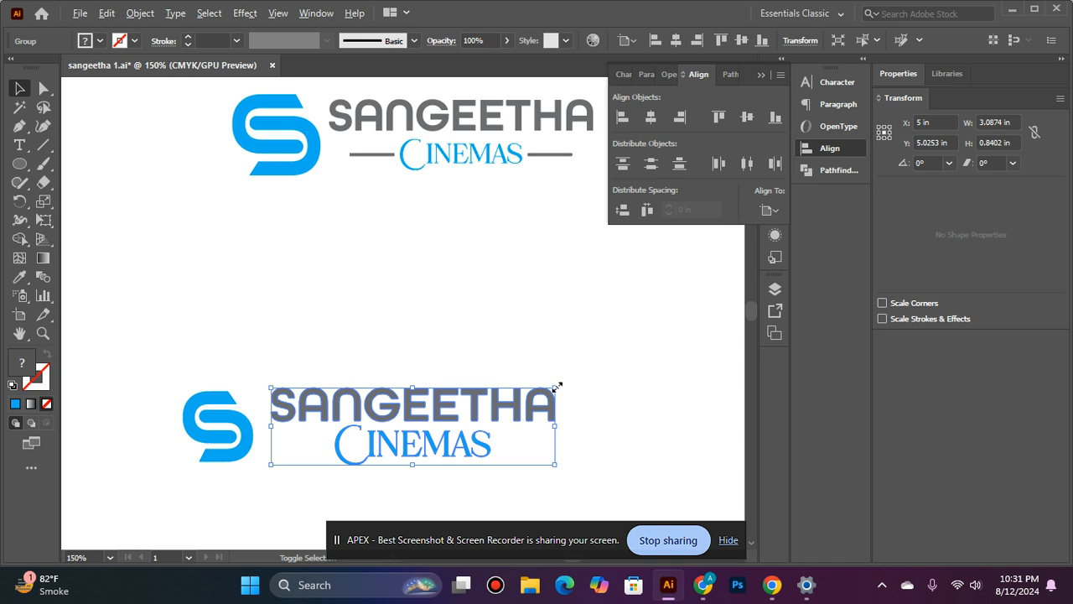
Shrink the lower wordmark group proportionally around its center to about 2.38 in wide.
{"action": "left_click_drag", "start_coordinate": [556, 387], "coordinate": [524, 382]}
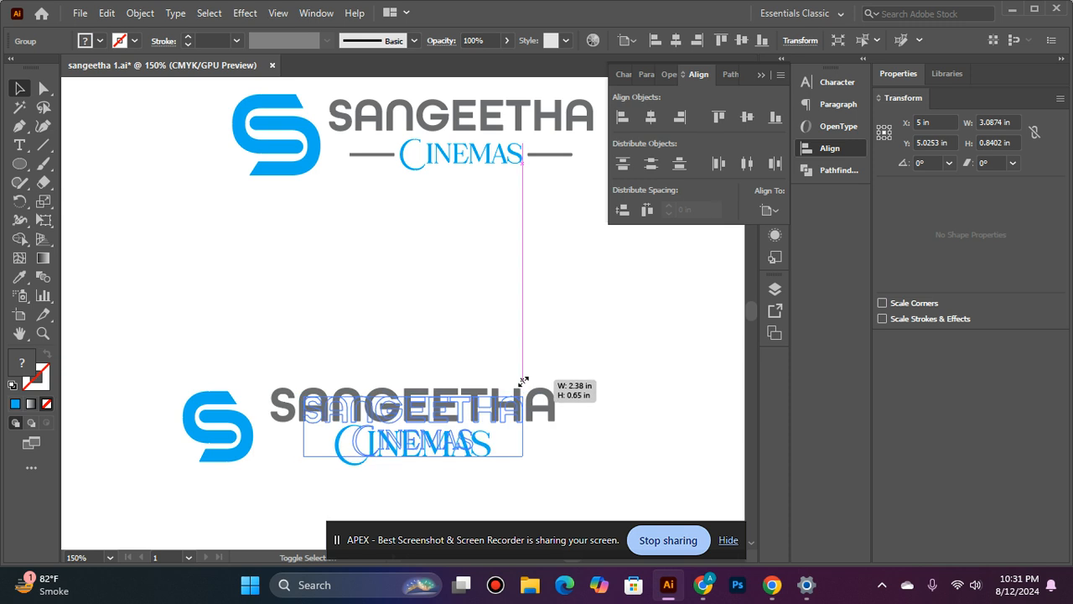
{"action": "left_click_drag", "start_coordinate": [523, 382], "coordinate": [523, 381]}
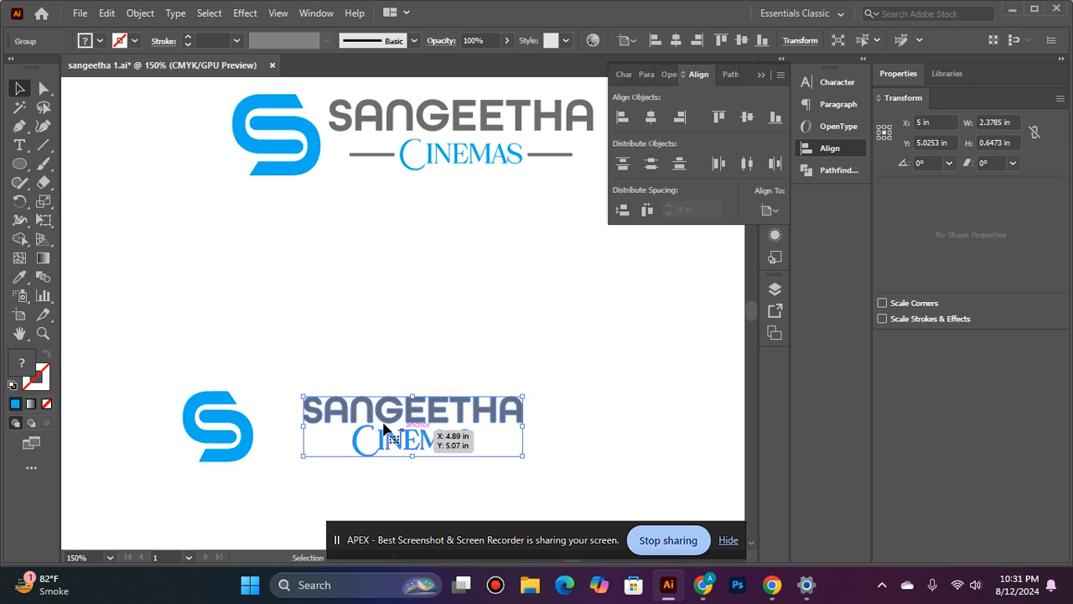
Select only the lower S symbol and nudge it right until it sits close beside the smaller wordmark.
{"action": "left_click", "coordinate": [247, 422], "text": "shift"}
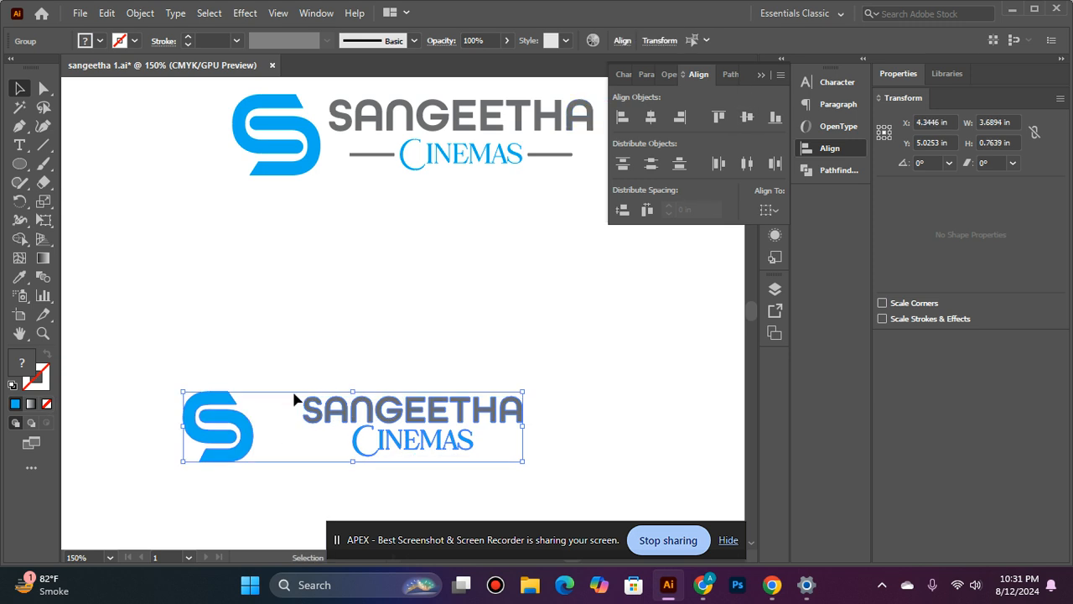
{"action": "left_click", "coordinate": [323, 423], "text": "shift"}
{"action": "key", "text": "Right"}
{"action": "key", "text": "Right"}
{"action": "key", "text": "Right"}
{"action": "key", "text": "Right"}
{"action": "key", "text": "Right"}
{"action": "key", "text": "Right"}
{"action": "key", "text": "Right"}
{"action": "key", "text": "Right"}
{"action": "key", "text": "Right"}
{"action": "key", "text": "Right"}
{"action": "key", "text": "Right"}
{"action": "key", "text": "Right"}
{"action": "key", "text": "Right"}
{"action": "key", "text": "Right"}
{"action": "key", "text": "Right"}
{"action": "key", "text": "Right"}
{"action": "key", "text": "Right"}
{"action": "key", "text": "Right"}
{"action": "key", "text": "Right"}
{"action": "key", "text": "Right"}
{"action": "key", "text": "Right"}
{"action": "key", "text": "Right"}
{"action": "key", "text": "Right"}
{"action": "key", "text": "Right"}
{"action": "key", "text": "Right"}
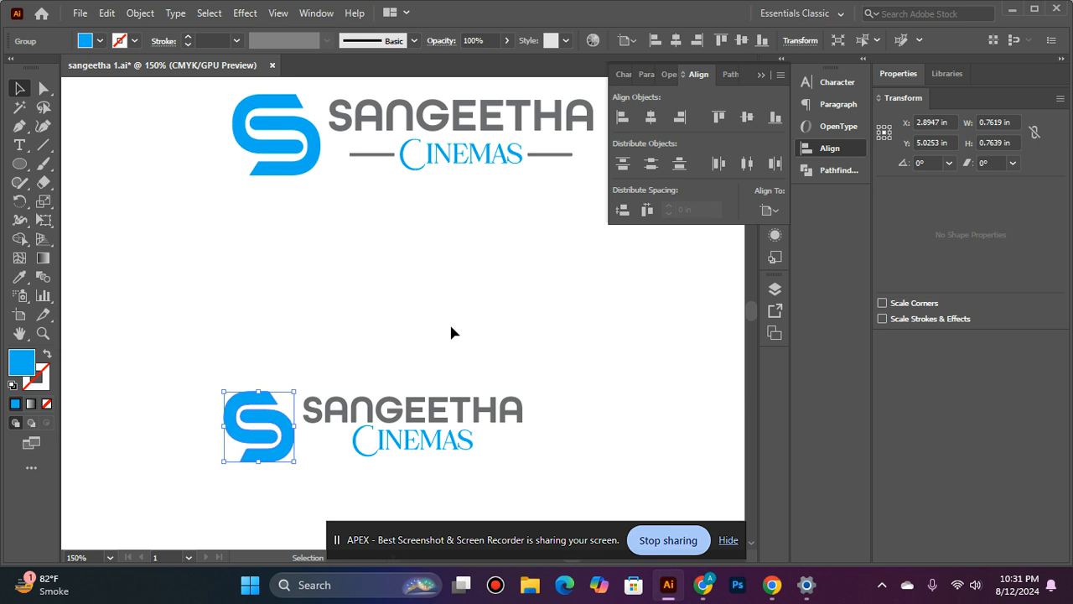
{"action": "key", "text": "Right"}
{"action": "key", "text": "Right"}
{"action": "key", "text": "Right"}
{"action": "left_click", "coordinate": [430, 321]}
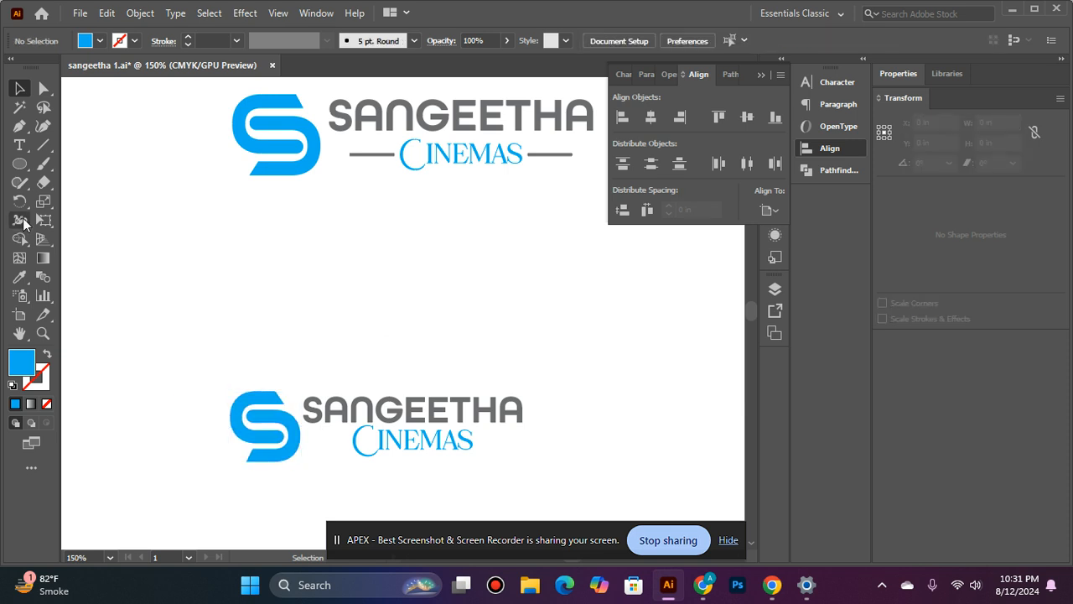
Draw a horizontal line about 0.57 in long to the right of the lower CINEMAS text.
{"action": "left_click", "coordinate": [43, 145]}
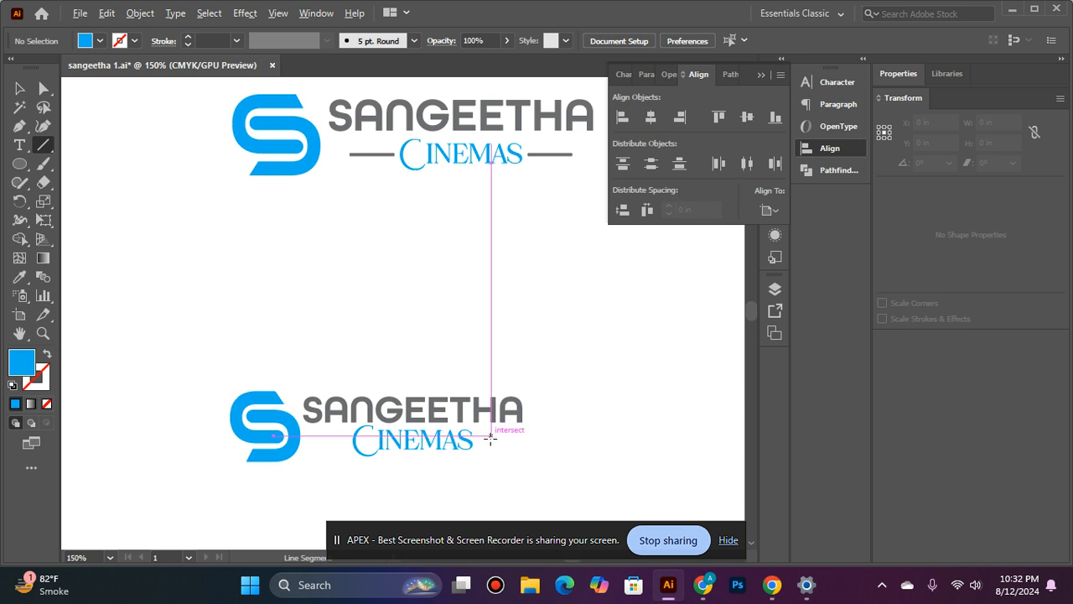
{"action": "left_click_drag", "start_coordinate": [481, 442], "coordinate": [519, 456]}
{"action": "key", "text": "ctrl+z"}
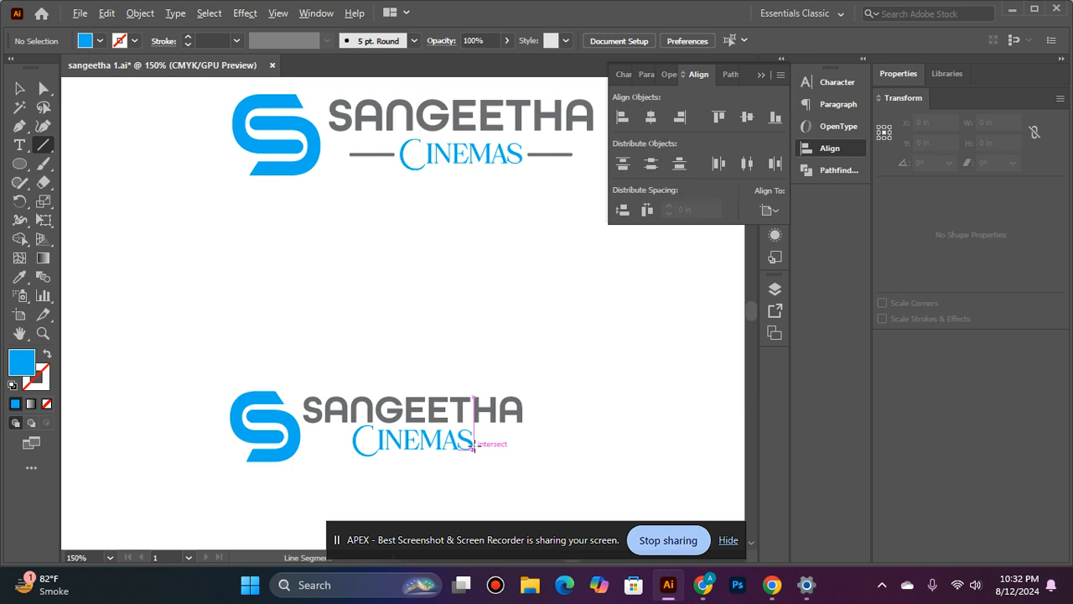
{"action": "mouse_move", "coordinate": [481, 437]}
{"action": "left_mouse_down"}
{"action": "mouse_move", "coordinate": [536, 440]}
{"action": "mouse_move", "coordinate": [518, 453]}
{"action": "mouse_move", "coordinate": [585, 454]}
{"action": "mouse_move", "coordinate": [589, 471]}
{"action": "mouse_move", "coordinate": [587, 403]}
{"action": "mouse_move", "coordinate": [587, 467]}
{"action": "mouse_move", "coordinate": [465, 402]}
{"action": "mouse_move", "coordinate": [515, 442]}
{"action": "mouse_move", "coordinate": [587, 442]}
{"action": "left_mouse_up"}
{"action": "key", "text": "ctrl+z"}
{"action": "key", "text": "ctrl+z"}
{"action": "key", "text": "v"}
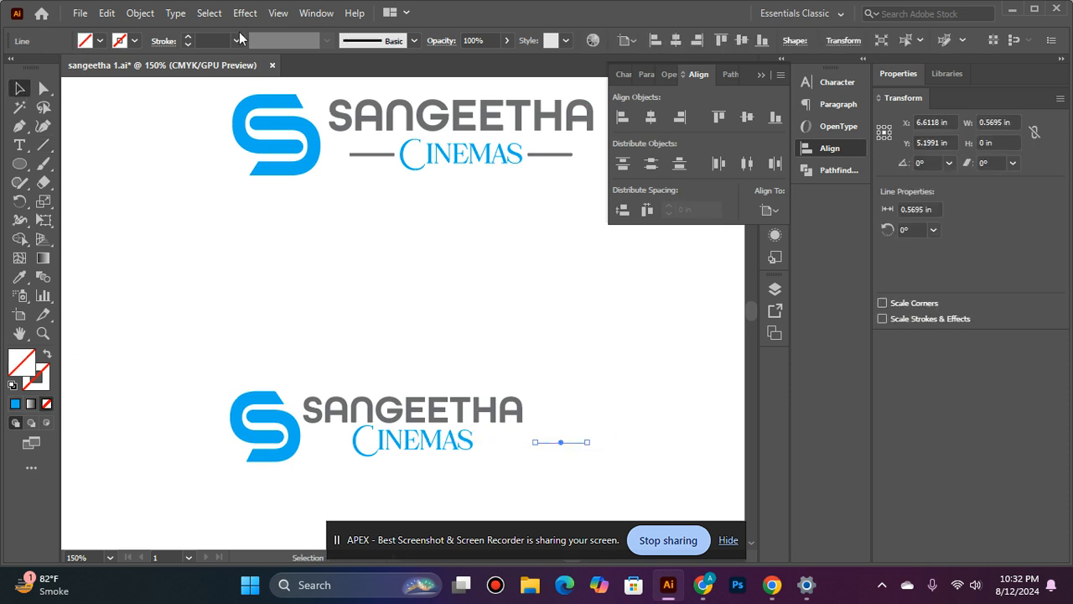
Give the line a 2 pt stroke and expand it into a filled shape.
{"action": "left_click", "coordinate": [237, 40]}
{"action": "left_click", "coordinate": [251, 102]}
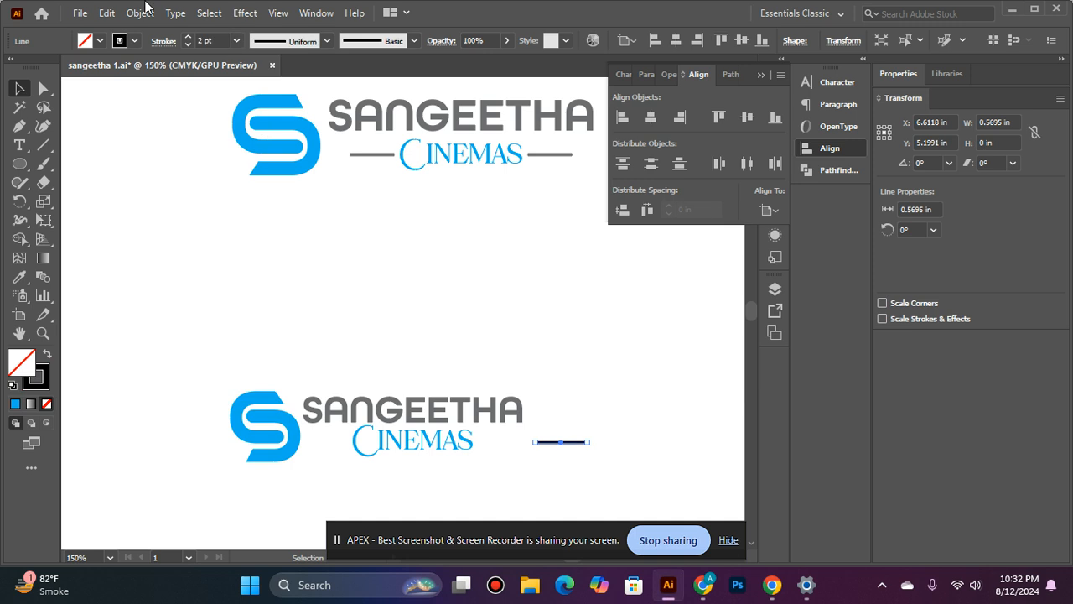
{"action": "left_click", "coordinate": [134, 13]}
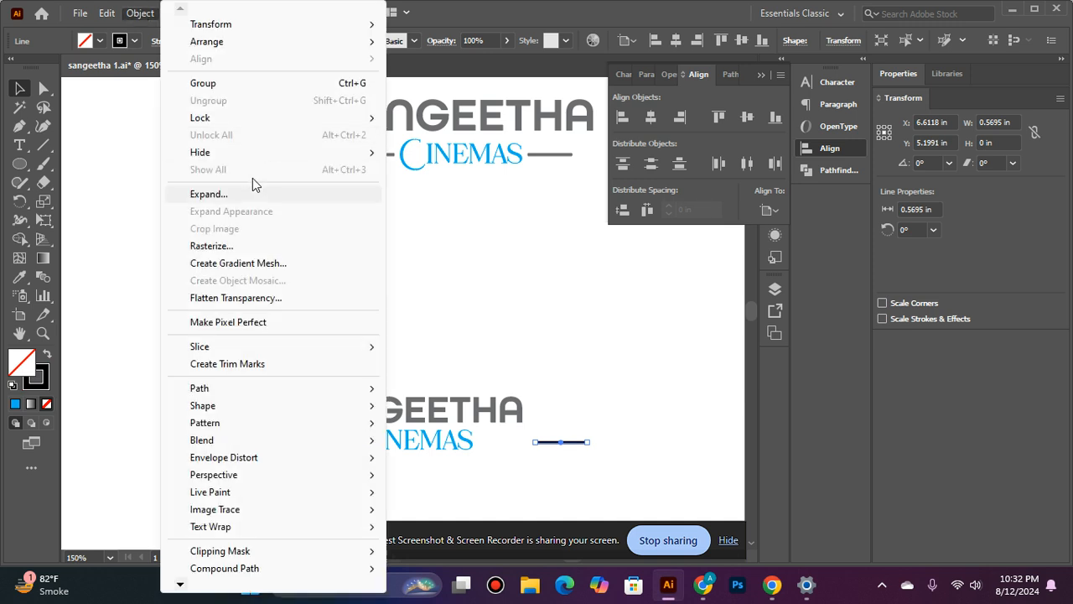
{"action": "left_click", "coordinate": [209, 194]}
{"action": "left_click", "coordinate": [514, 383]}
Move the expanded line against the end of CINEMAS and fill it with the gray sampled from SANGEETHA.
{"action": "left_click_drag", "start_coordinate": [546, 449], "coordinate": [487, 446]}
{"action": "left_click", "coordinate": [18, 279]}
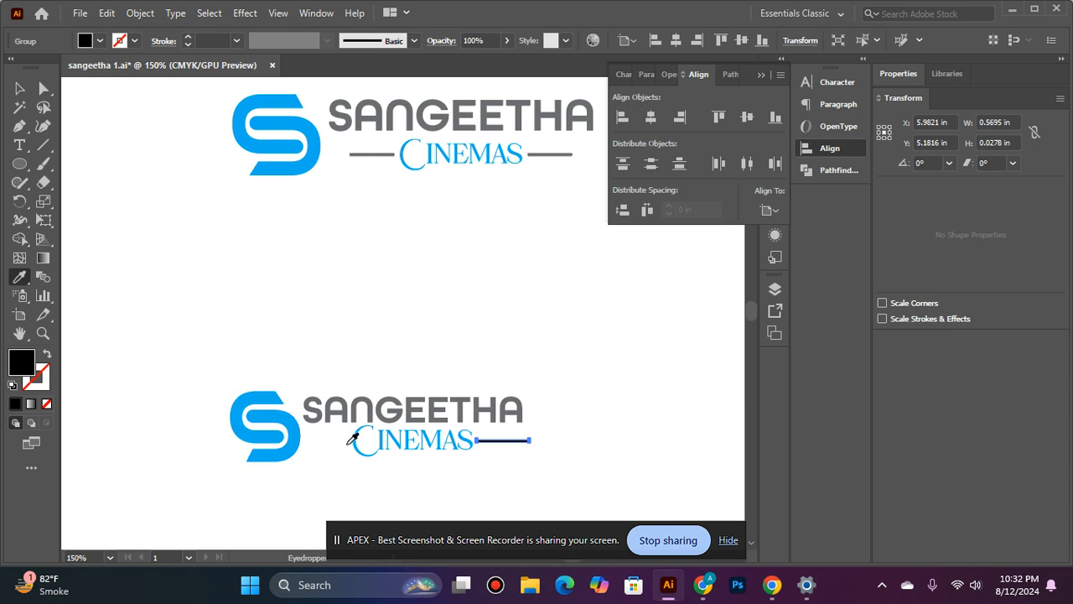
{"action": "left_click", "coordinate": [334, 411]}
{"action": "left_click", "coordinate": [27, 97]}
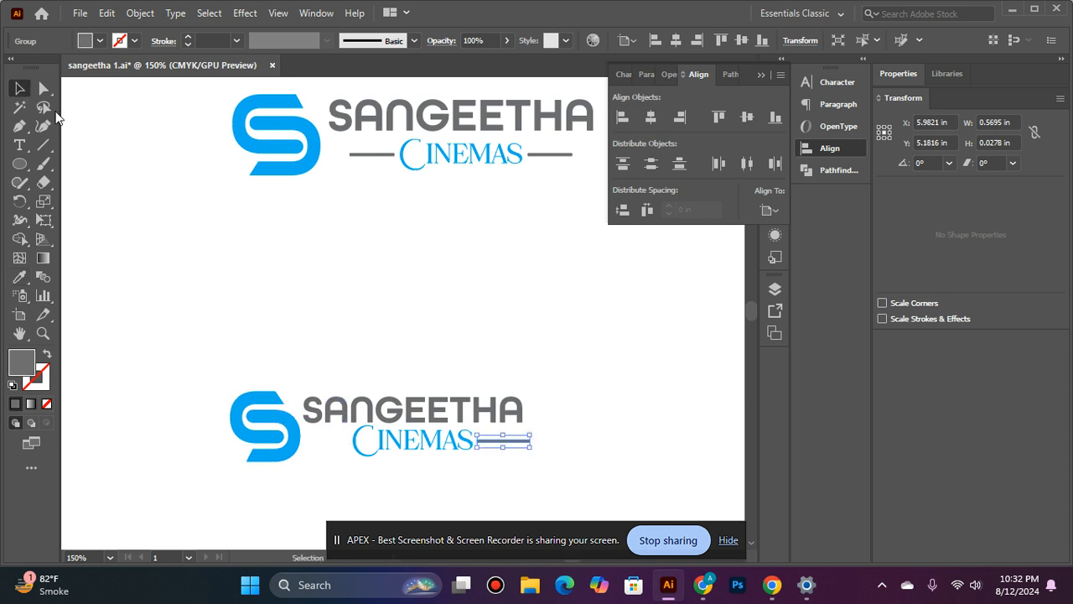
{"action": "left_click", "coordinate": [369, 327]}
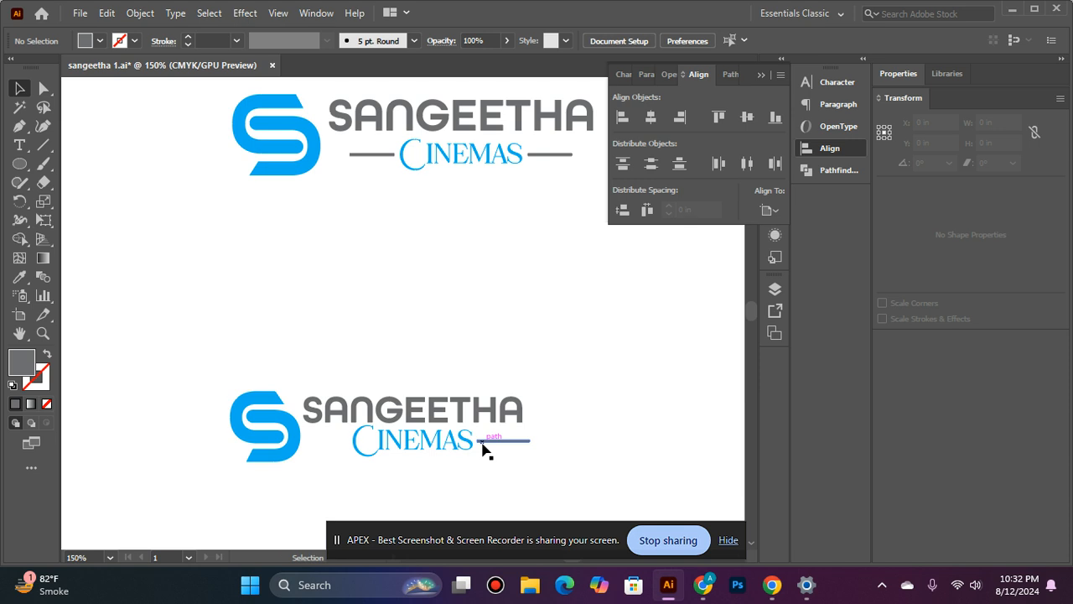
Duplicate the gray line to the left of CINEMAS and ungroup the lower wordmark.
{"action": "left_click_drag", "start_coordinate": [482, 444], "coordinate": [306, 443]}
{"action": "left_click", "coordinate": [518, 441], "text": "shift"}
{"action": "left_click", "coordinate": [444, 419], "text": "shift"}
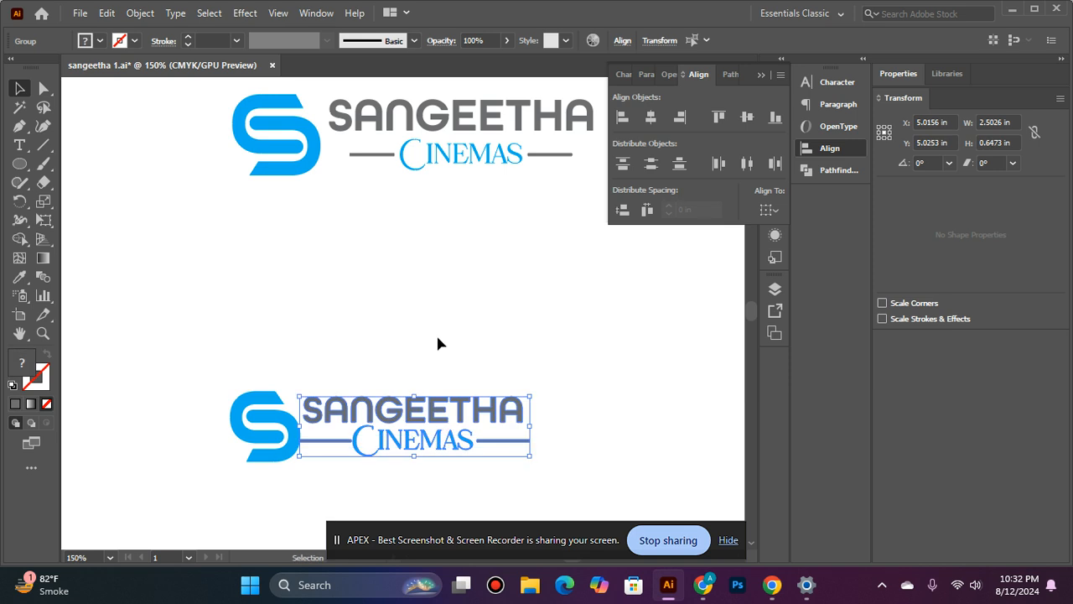
{"action": "right_click", "coordinate": [437, 340]}
{"action": "left_click", "coordinate": [467, 249]}
{"action": "right_click", "coordinate": [426, 423]}
{"action": "left_click", "coordinate": [482, 279]}
{"action": "left_click", "coordinate": [444, 344]}
Align CINEMAS and its two side lines on their vertical centers.
{"action": "left_click", "coordinate": [372, 441]}
{"action": "left_click", "coordinate": [523, 440], "text": "shift"}
{"action": "left_click", "coordinate": [336, 442], "text": "shift"}
{"action": "left_click", "coordinate": [748, 118]}
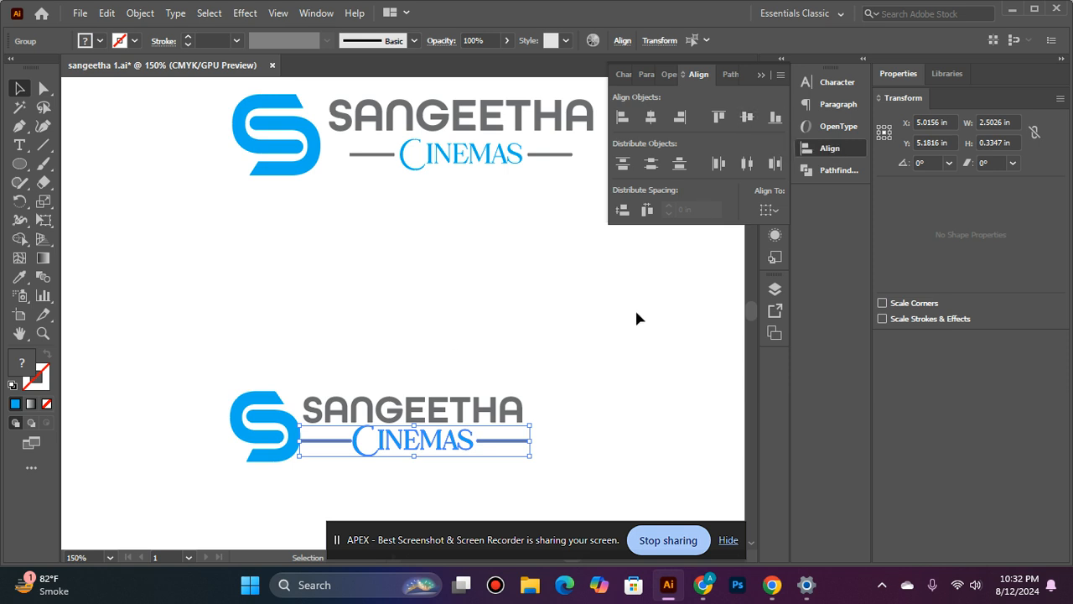
{"action": "left_click", "coordinate": [543, 359]}
Nudge the lower S symbol left to clear a gap before the left line.
{"action": "left_click", "coordinate": [268, 431]}
{"action": "key", "text": "Left"}
{"action": "key", "text": "Left"}
{"action": "key", "text": "Left"}
{"action": "key", "text": "Left"}
{"action": "key", "text": "Left"}
Shorten the outer ends of both gray lines so they stay within the width of SANGEETHA.
{"action": "left_click", "coordinate": [310, 442]}
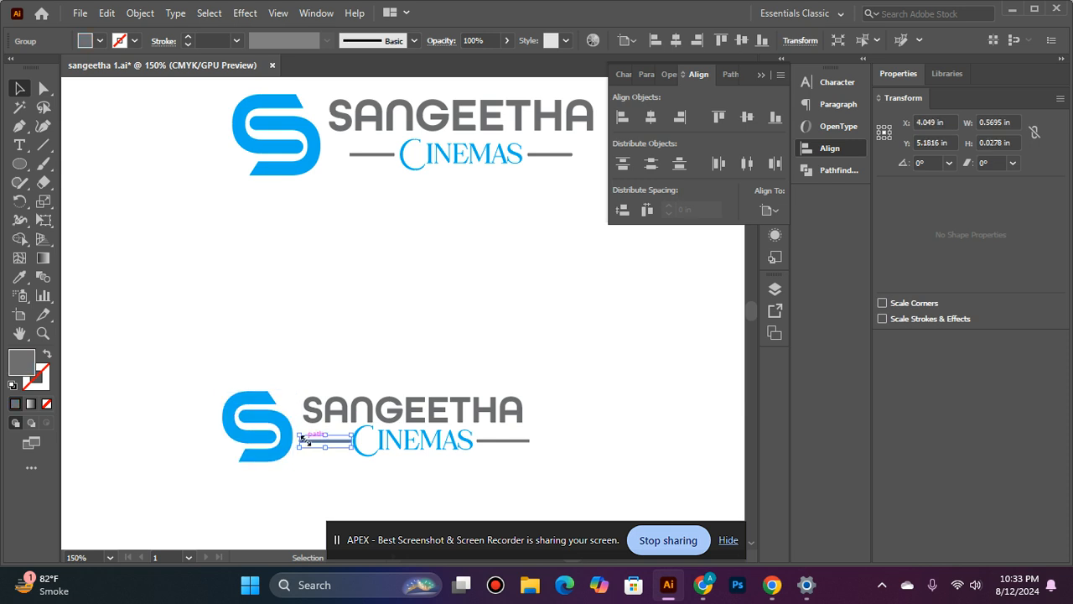
{"action": "mouse_move", "coordinate": [308, 441]}
{"action": "left_mouse_down"}
{"action": "mouse_move", "coordinate": [299, 435]}
{"action": "mouse_move", "coordinate": [307, 439]}
{"action": "left_mouse_up"}
{"action": "left_click", "coordinate": [519, 441]}
{"action": "left_click_drag", "start_coordinate": [532, 442], "coordinate": [526, 442]}
{"action": "left_click", "coordinate": [558, 423]}
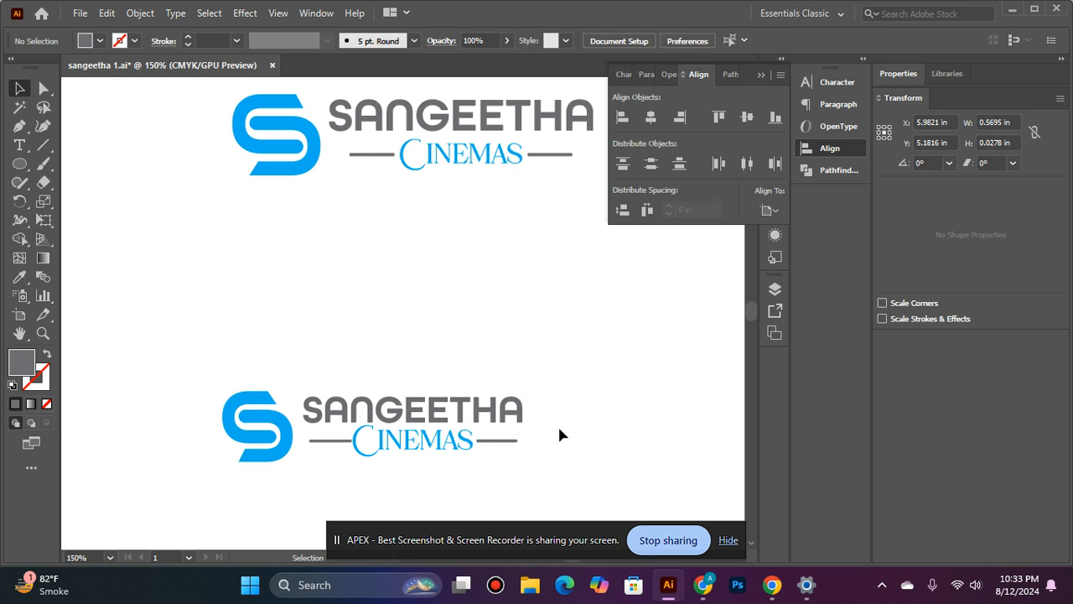
Delete the left line and replace it with a copy of the shortened right line.
{"action": "left_click", "coordinate": [500, 442]}
{"action": "left_click", "coordinate": [329, 450]}
{"action": "left_click", "coordinate": [328, 443]}
{"action": "key", "text": "Delete"}
{"action": "left_click_drag", "start_coordinate": [489, 442], "coordinate": [320, 442]}
{"action": "left_click", "coordinate": [491, 442], "text": "shift"}
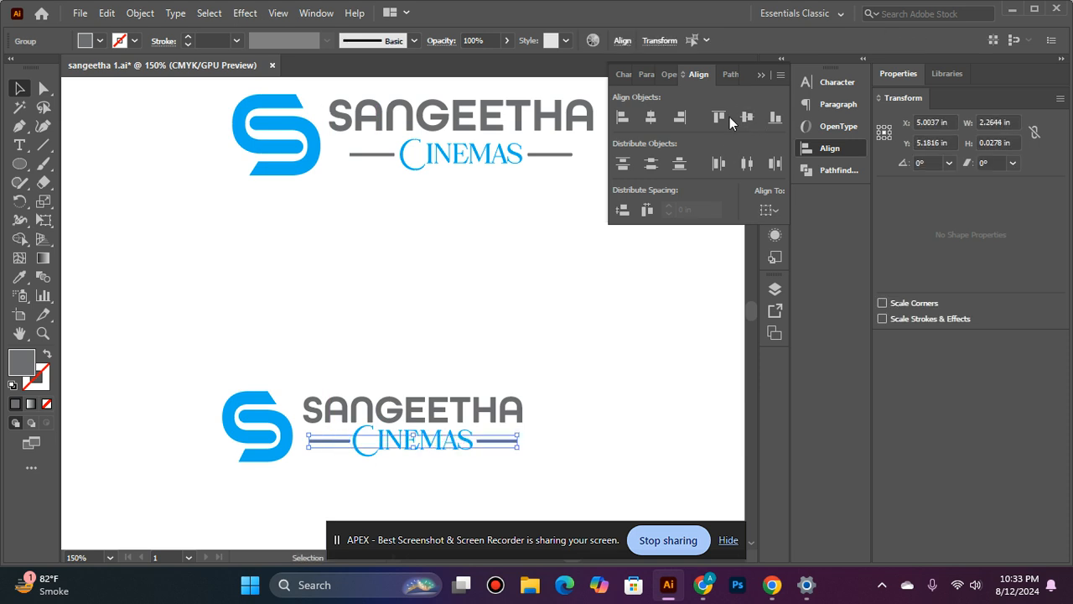
{"action": "left_click", "coordinate": [460, 440], "text": "shift"}
{"action": "left_click", "coordinate": [403, 413], "text": "shift"}
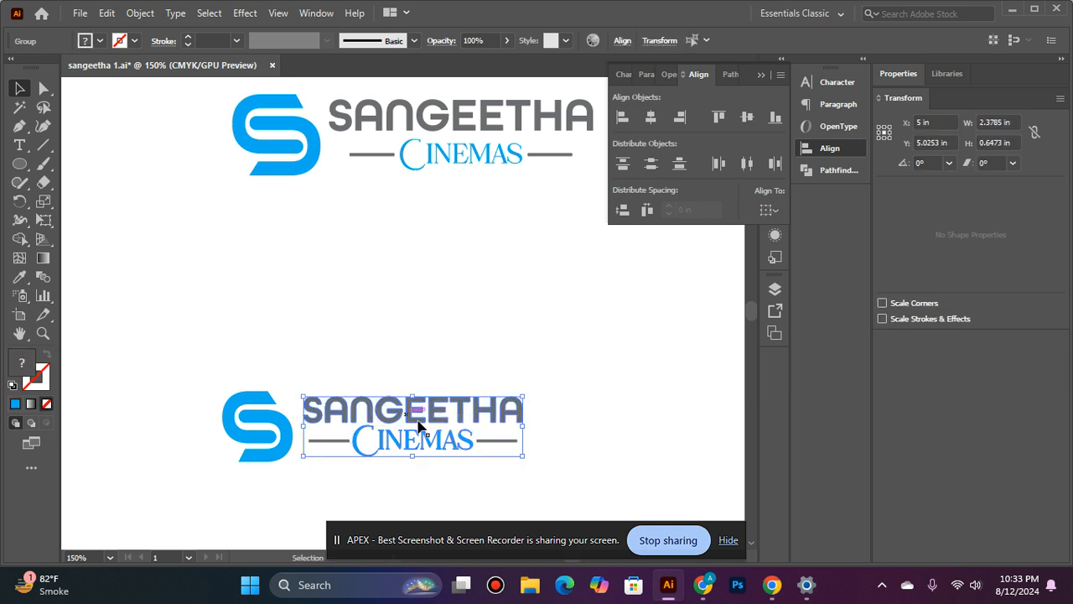
{"action": "left_click", "coordinate": [479, 484]}
Group CINEMAS with its two side lines and center the group horizontally under SANGEETHA.
{"action": "left_click", "coordinate": [496, 442]}
{"action": "left_click", "coordinate": [337, 441], "text": "shift"}
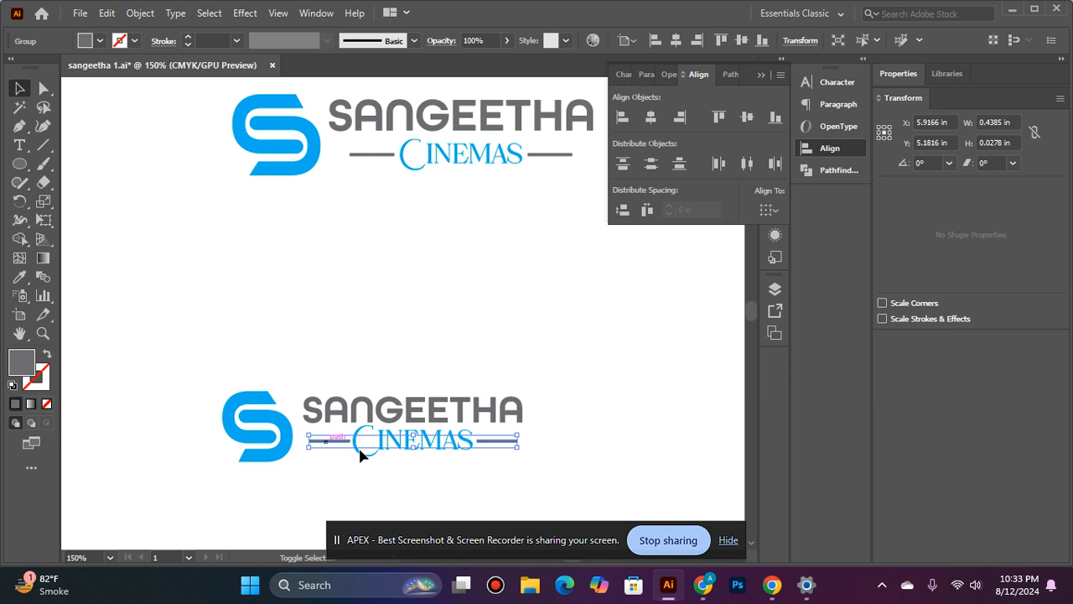
{"action": "left_click", "coordinate": [388, 442], "text": "shift"}
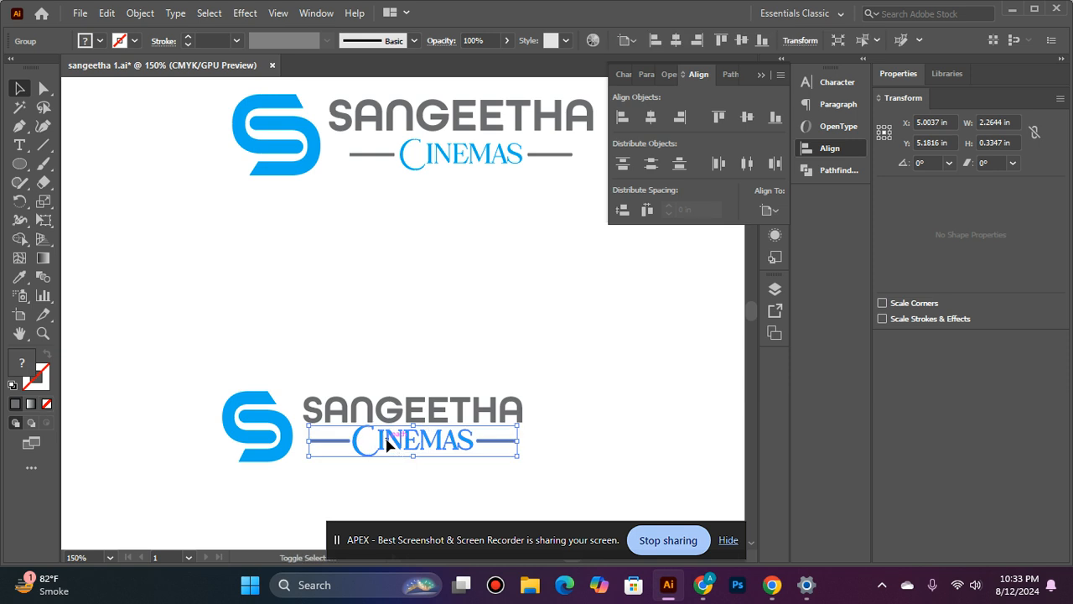
{"action": "left_click", "coordinate": [387, 400], "text": "shift"}
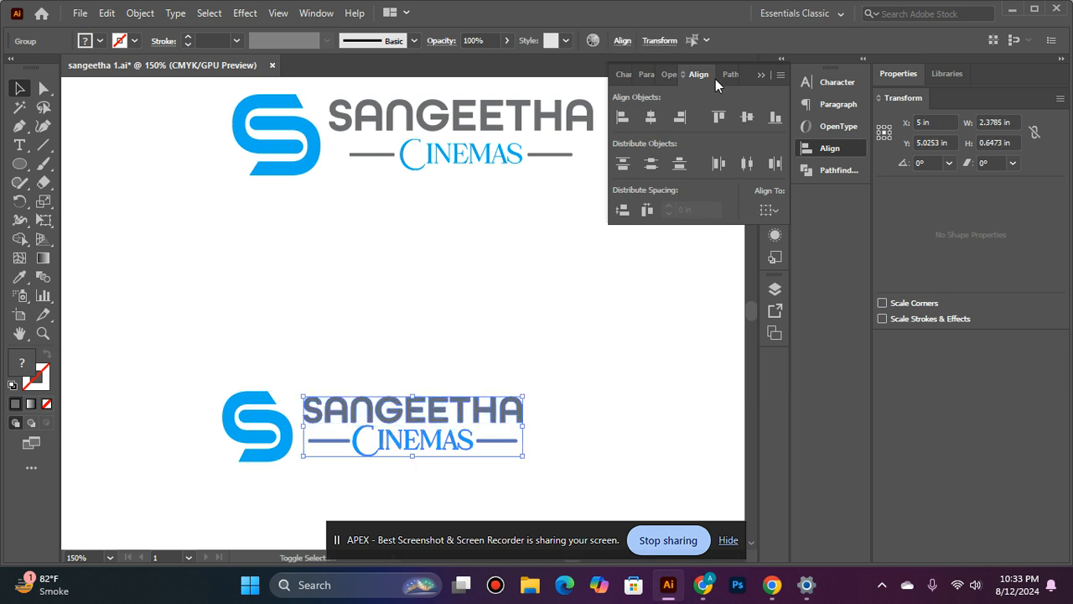
{"action": "left_click", "coordinate": [747, 117]}
{"action": "key", "text": "ctrl+z"}
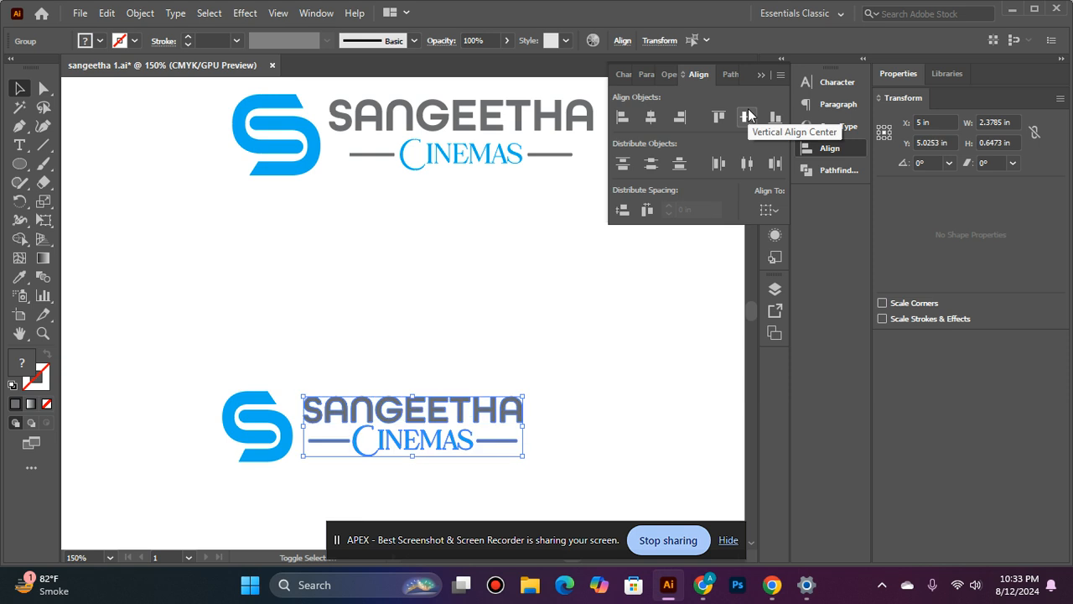
{"action": "left_click", "coordinate": [650, 122]}
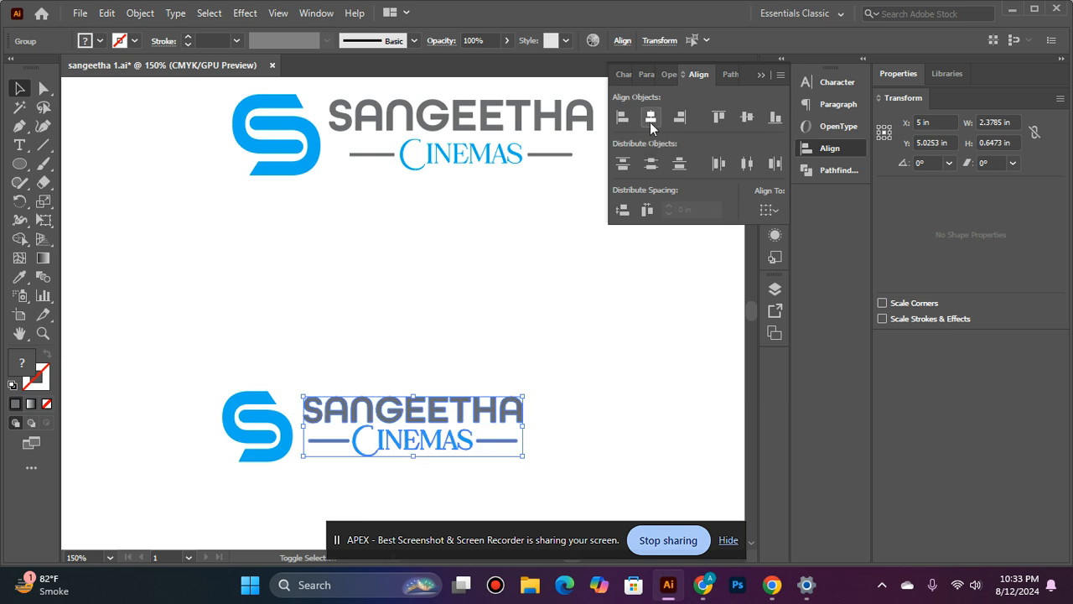
{"action": "left_click", "coordinate": [581, 279]}
Shrink the CINEMAS group proportionally around its center to about 1.7 in wide and group it with SANGEETHA.
{"action": "left_click", "coordinate": [462, 445]}
{"action": "left_click_drag", "start_coordinate": [518, 428], "coordinate": [497, 421]}
{"action": "left_click", "coordinate": [468, 403], "text": "shift"}
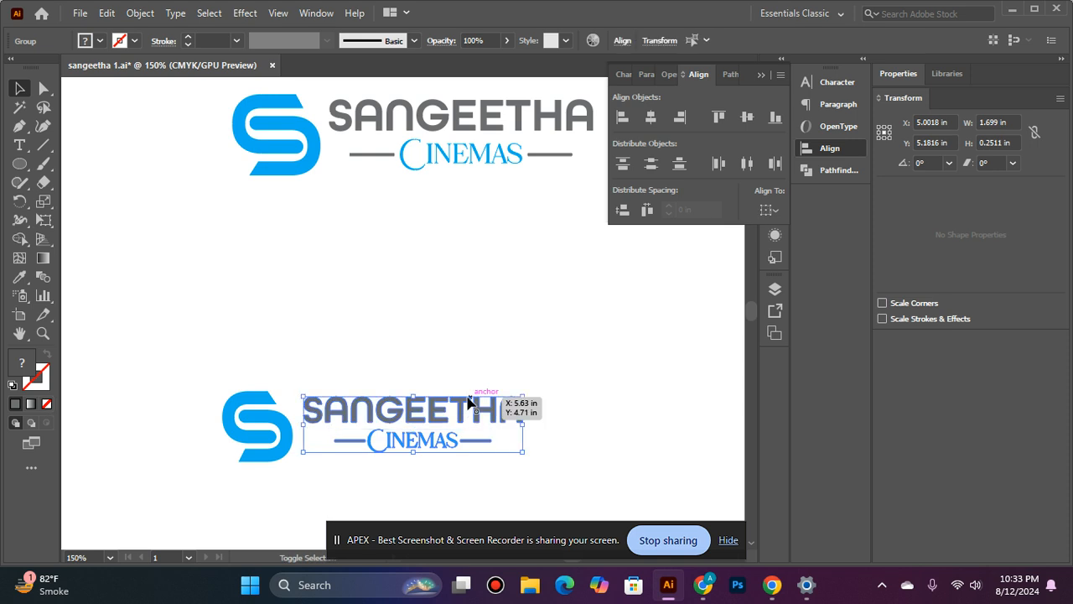
{"action": "key", "text": "ctrl+shift+o"}
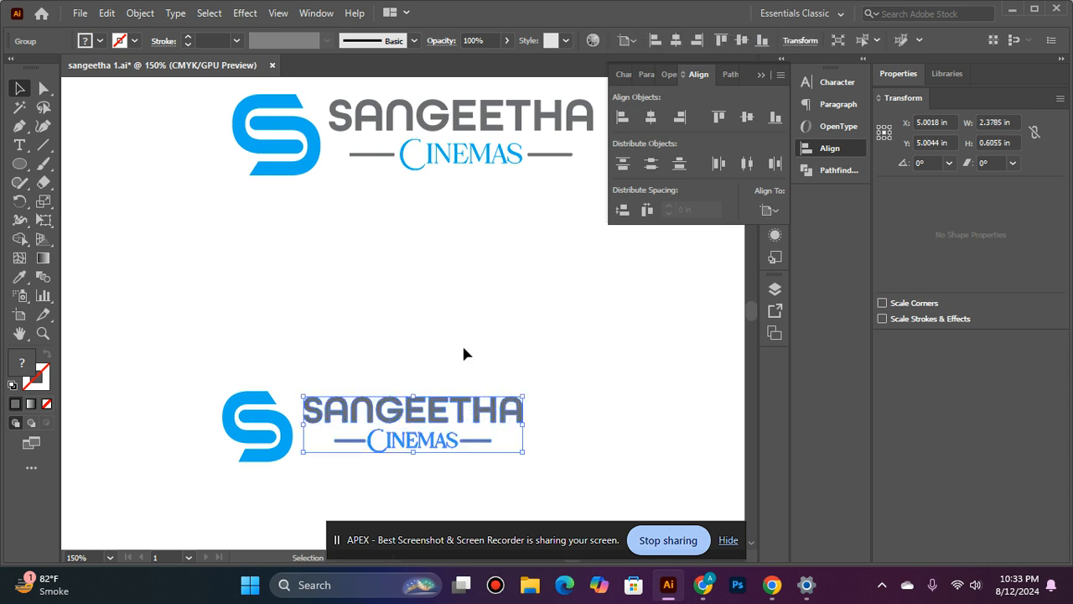
Align the S symbol and wordmark on their vertical centers and move the symbol right, closer to the wordmark.
{"action": "left_click", "coordinate": [264, 456], "text": "shift"}
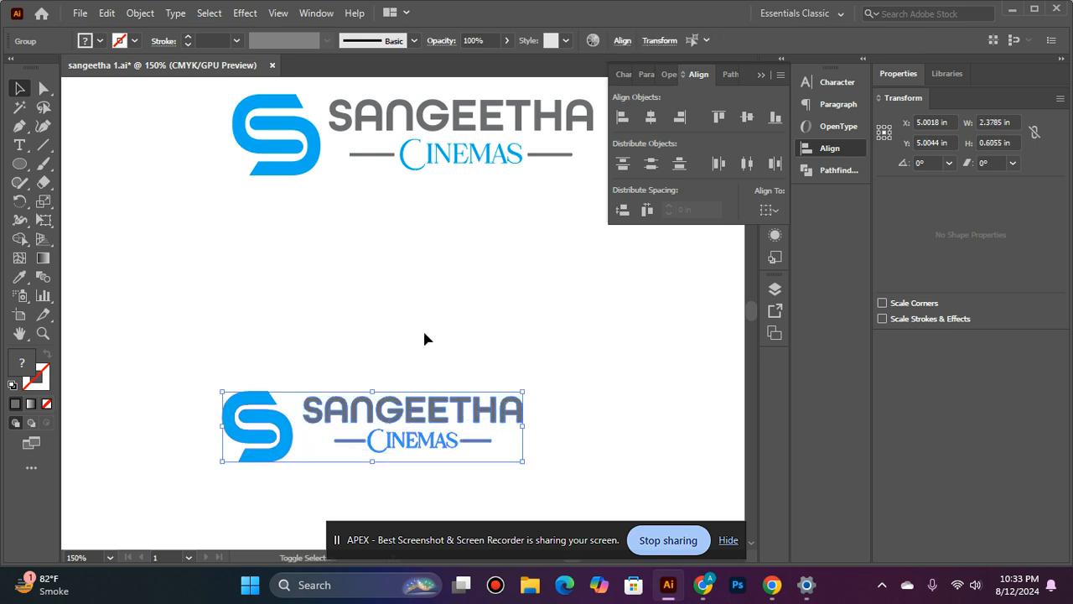
{"action": "left_click", "coordinate": [747, 118]}
{"action": "left_click", "coordinate": [198, 481]}
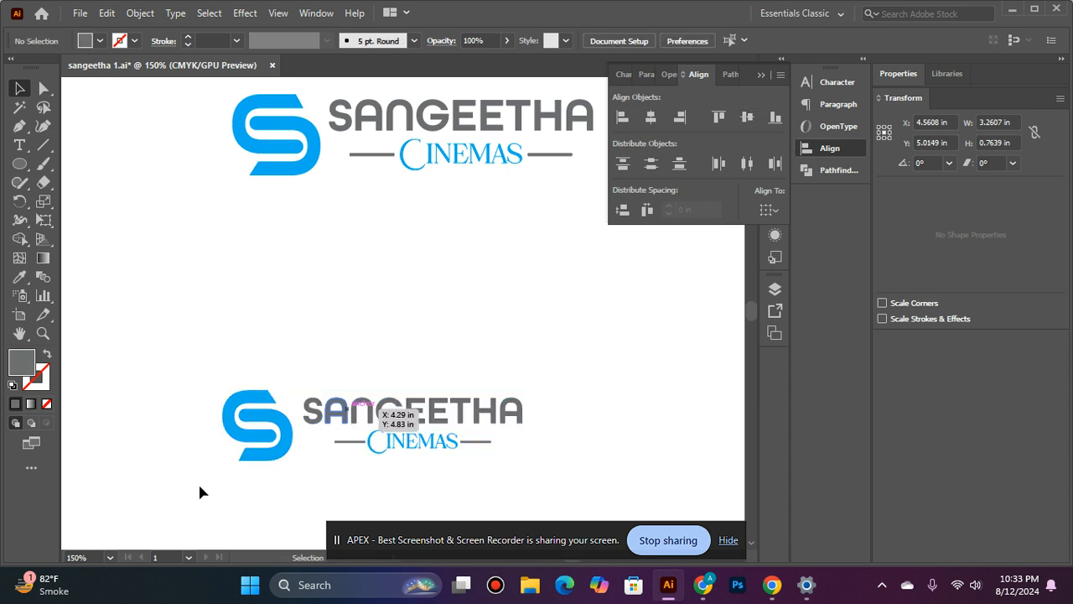
{"action": "left_click", "coordinate": [283, 437]}
{"action": "left_click_drag", "start_coordinate": [282, 437], "coordinate": [289, 437]}
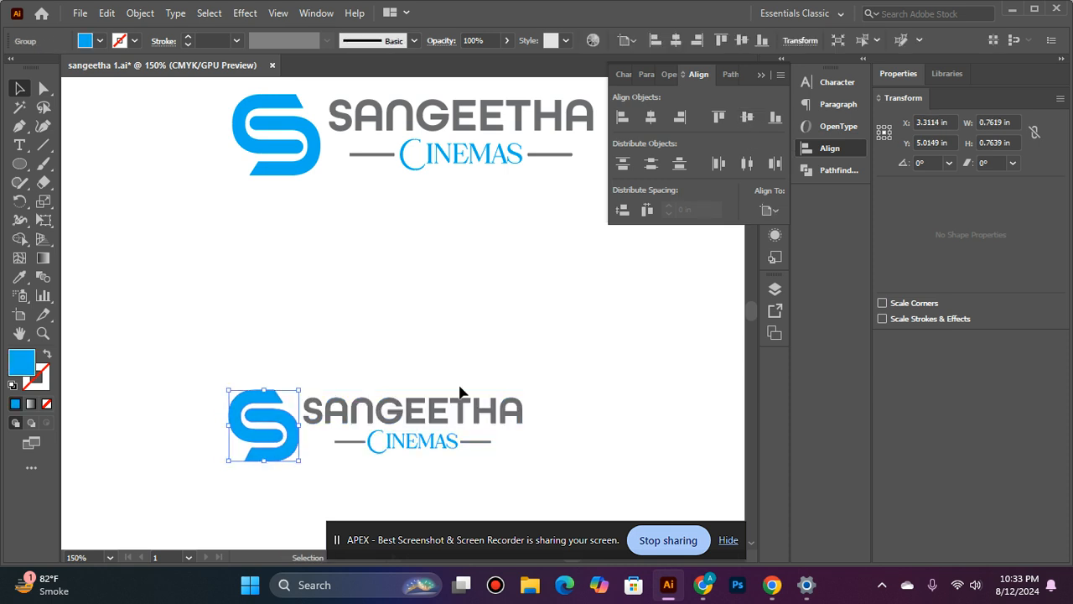
Group the S symbol with the wordmark and shrink the logo proportionally around its center to about 2.26 in wide.
{"action": "left_click", "coordinate": [500, 411]}
{"action": "left_click", "coordinate": [276, 439], "text": "shift"}
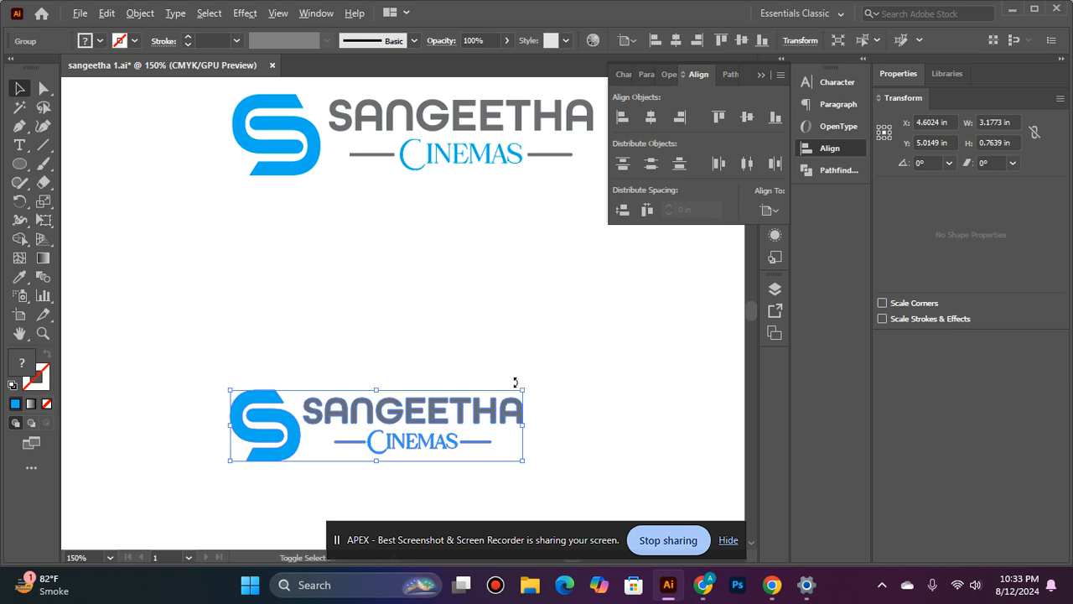
{"action": "left_click_drag", "start_coordinate": [523, 386], "coordinate": [481, 380]}
Center the logo group horizontally and vertically on the artboard and enlarge it from its center to slightly wider than the reference logo.
{"action": "key", "text": "ctrl+0"}
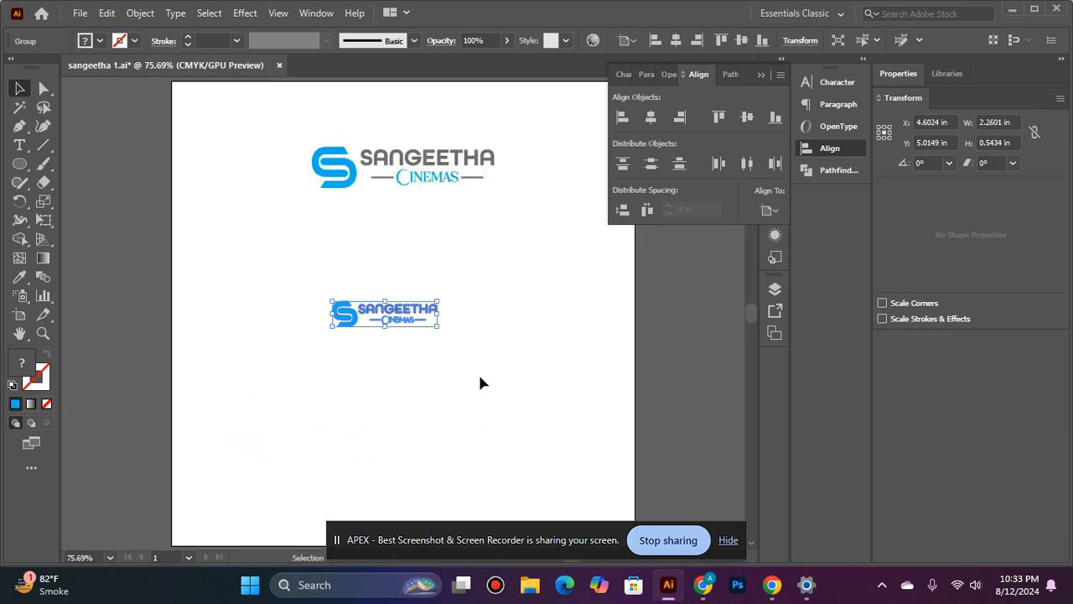
{"action": "left_click", "coordinate": [650, 119]}
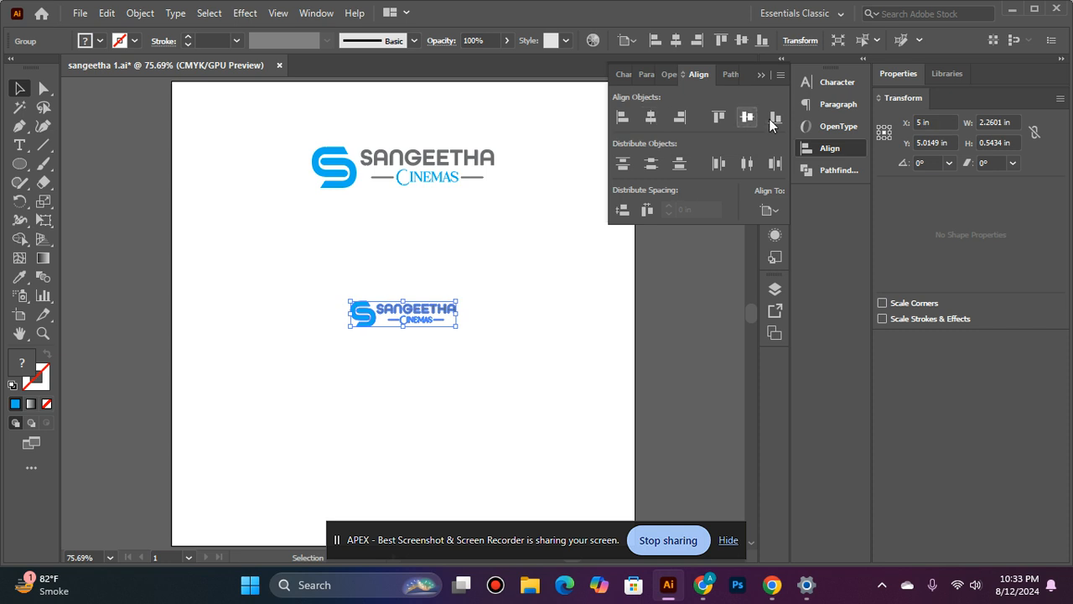
{"action": "left_click", "coordinate": [747, 117]}
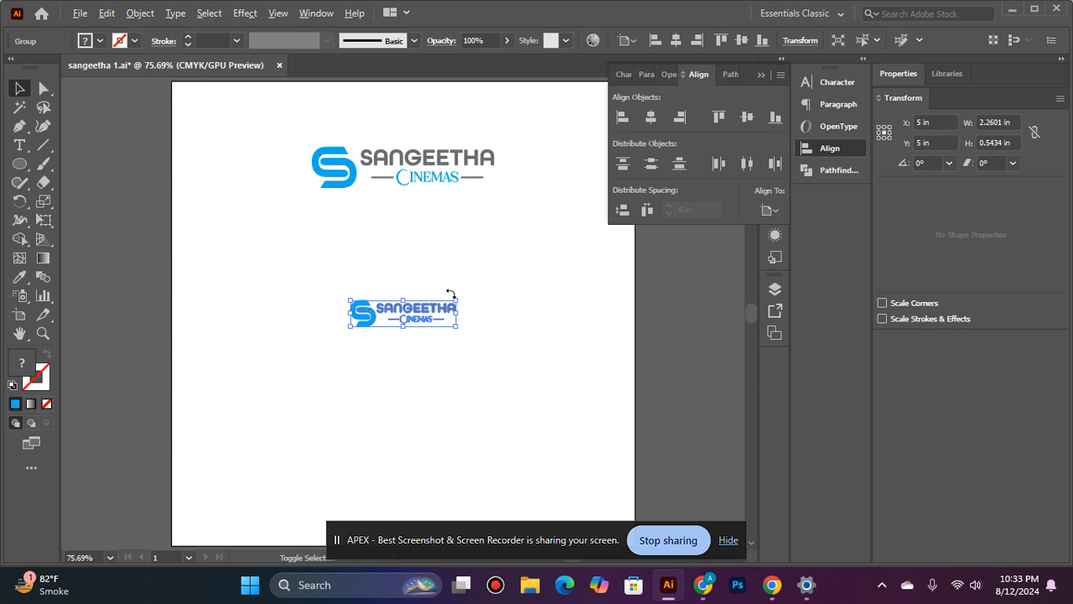
{"action": "left_click_drag", "start_coordinate": [458, 297], "coordinate": [506, 244]}
{"action": "left_click", "coordinate": [443, 248]}
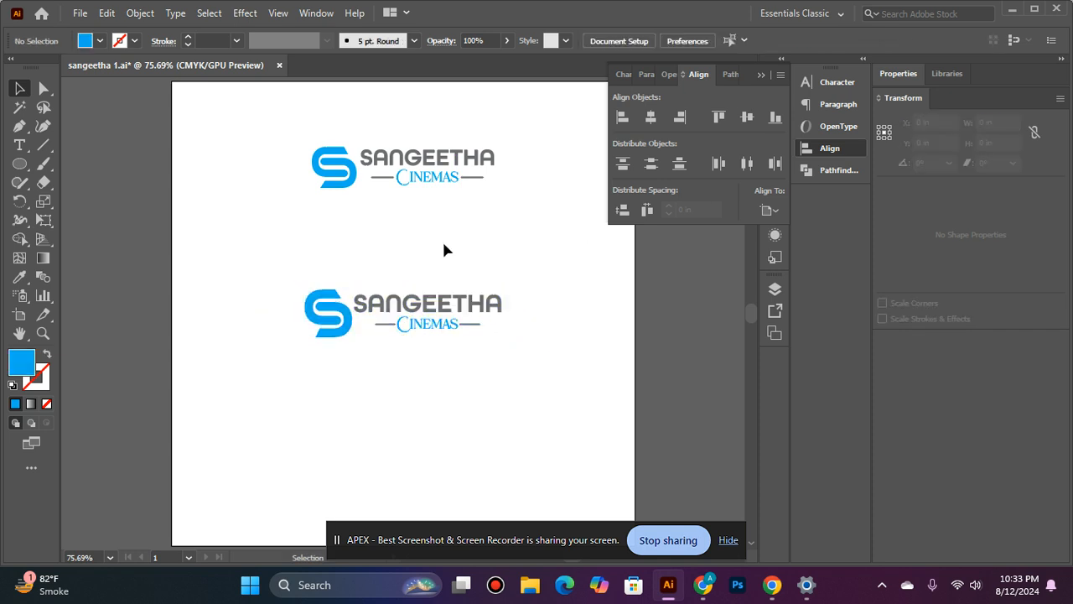